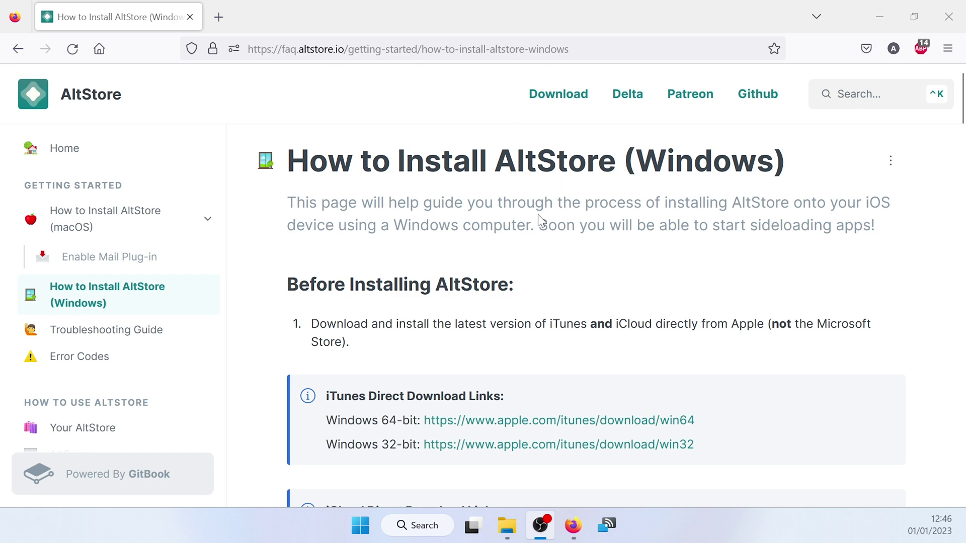
# Highlight the iTunes and iCloud requirements on the AltStore instructions page.
pyautogui.scroll(-10, 539, 220)
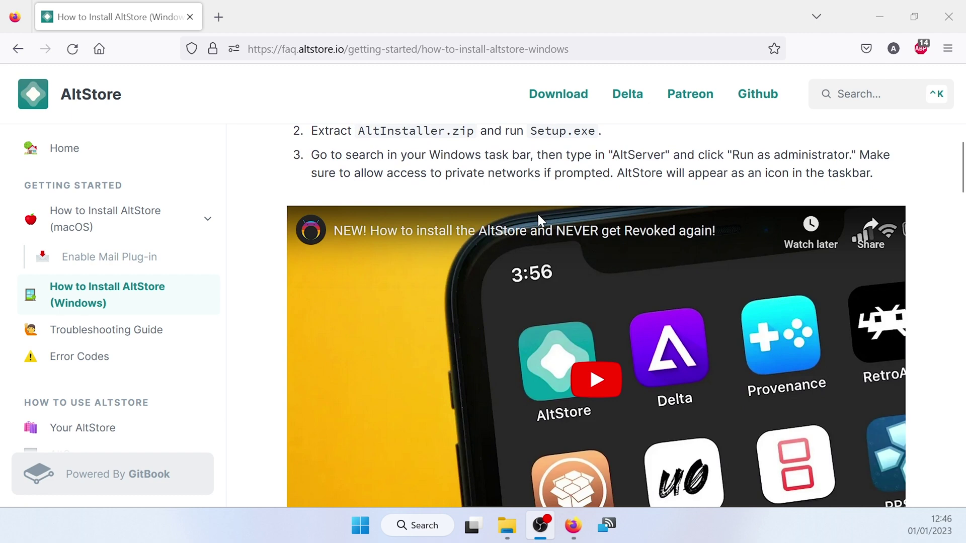
pyautogui.scroll(-2, 539, 220)
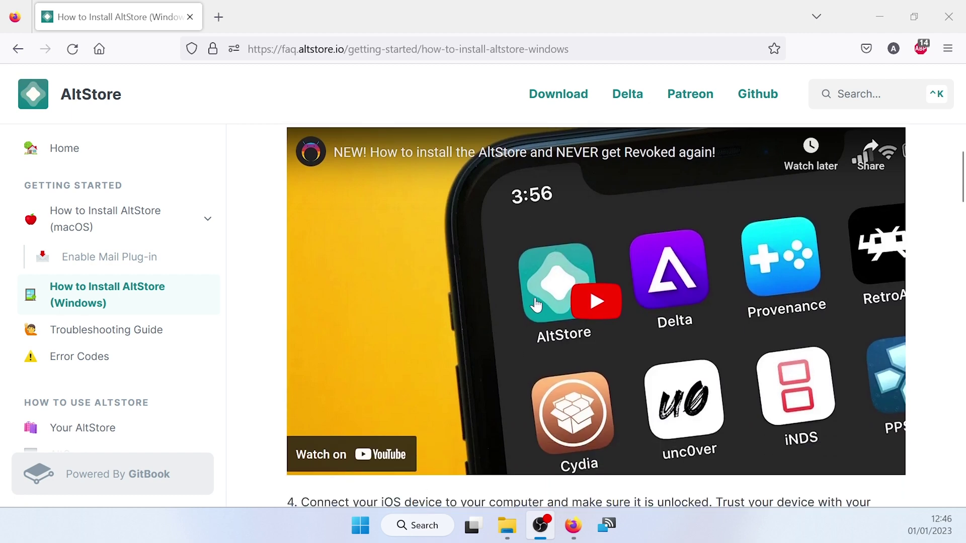
pyautogui.scroll(10, 536, 305)
pyautogui.scroll(3, 536, 305)
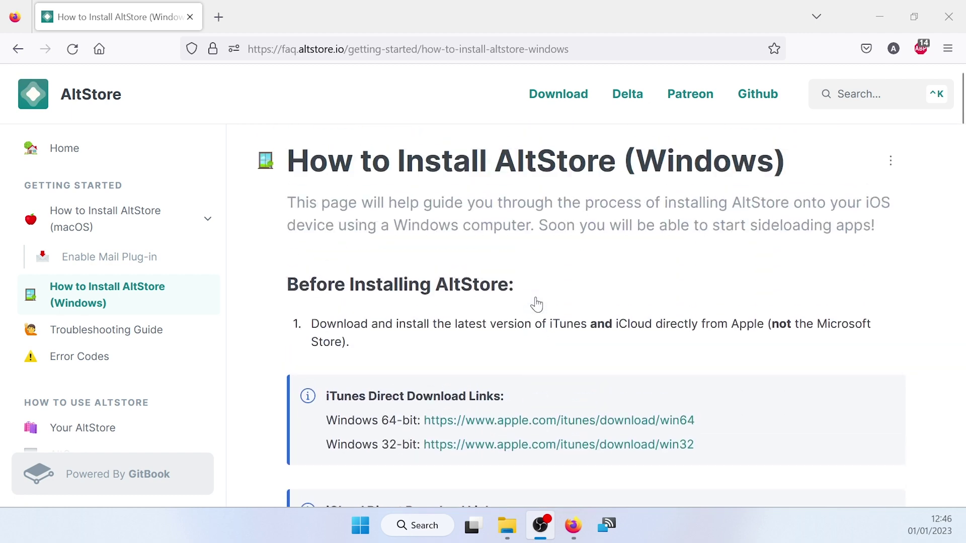
pyautogui.scroll(-3, 465, 261)
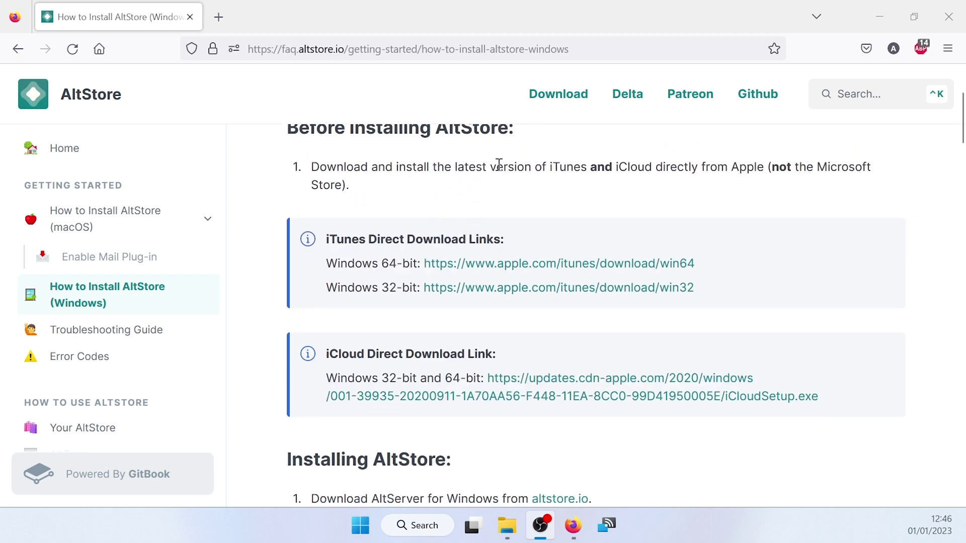
pyautogui.moveTo(549, 167); pyautogui.dragTo(654, 169)
pyautogui.click(549, 159)
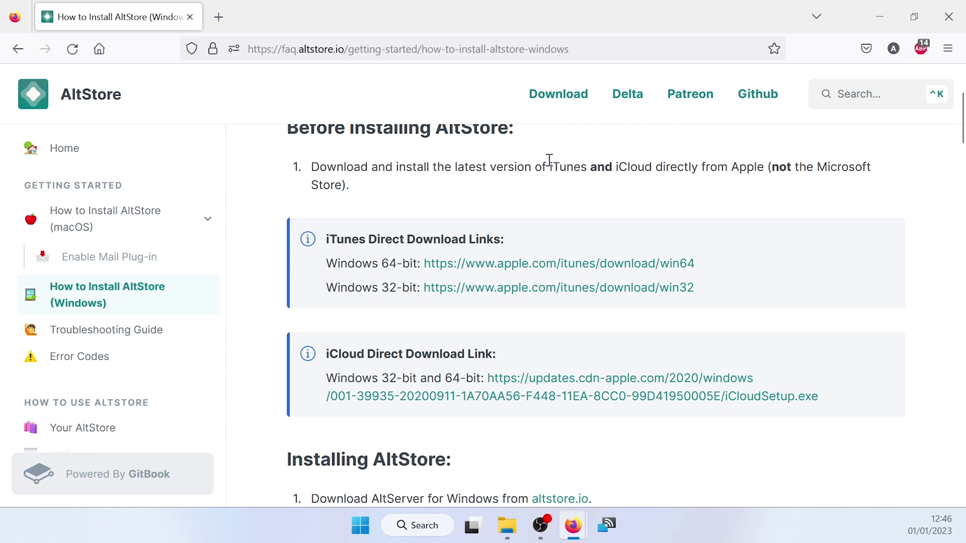
pyautogui.moveTo(550, 159); pyautogui.dragTo(651, 167)
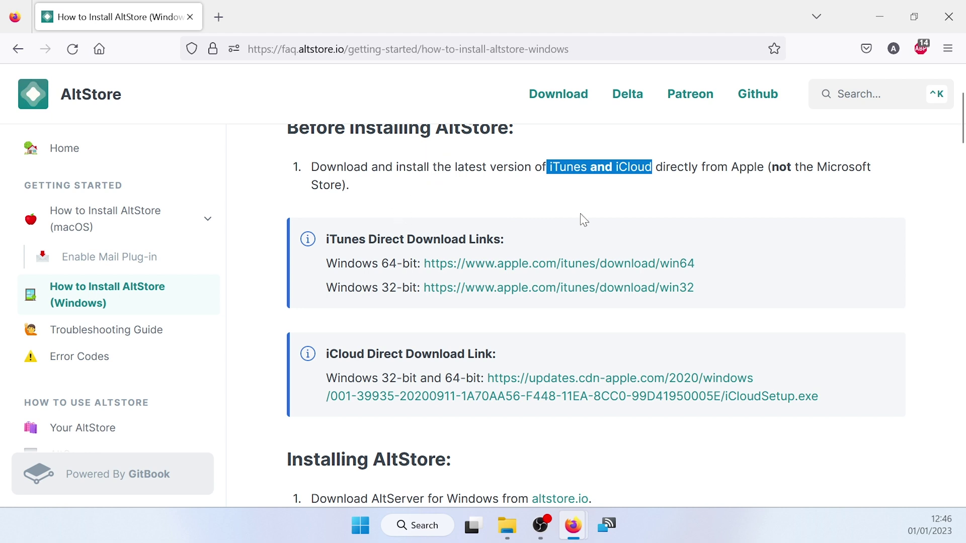
# Download the 64-bit iTunes installer and the iCloud for Windows installer.
pyautogui.scroll(-3, 465, 181)
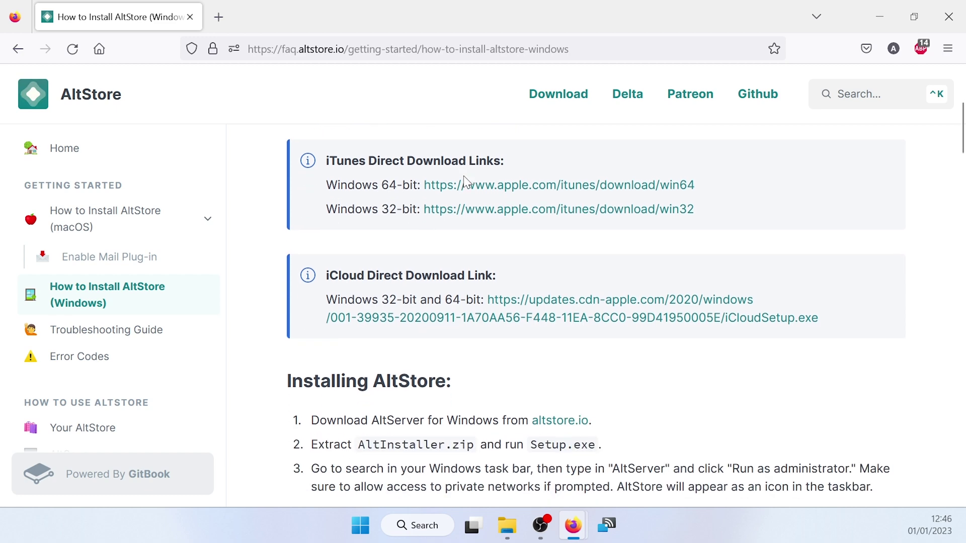
pyautogui.click(500, 190)
pyautogui.scroll(3, 443, 123)
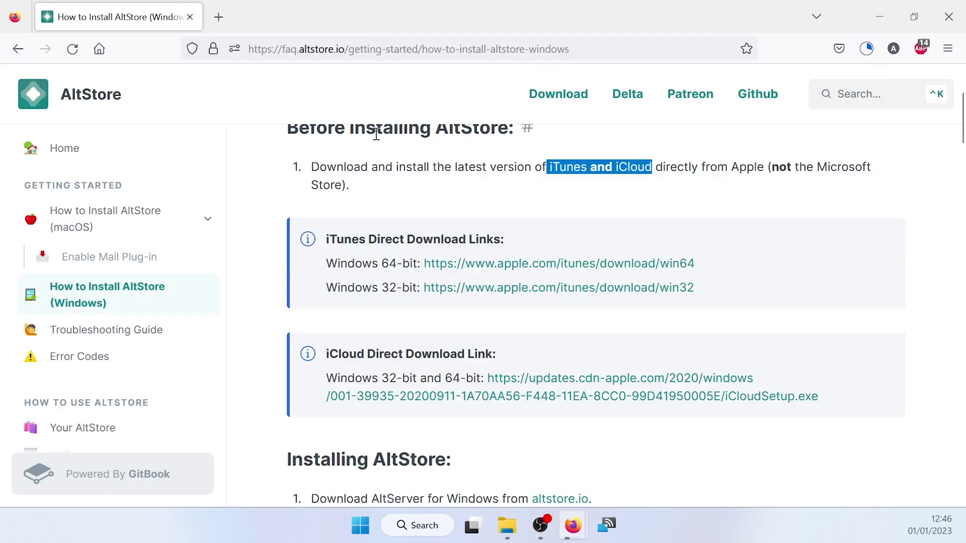
pyautogui.scroll(-3, 410, 223)
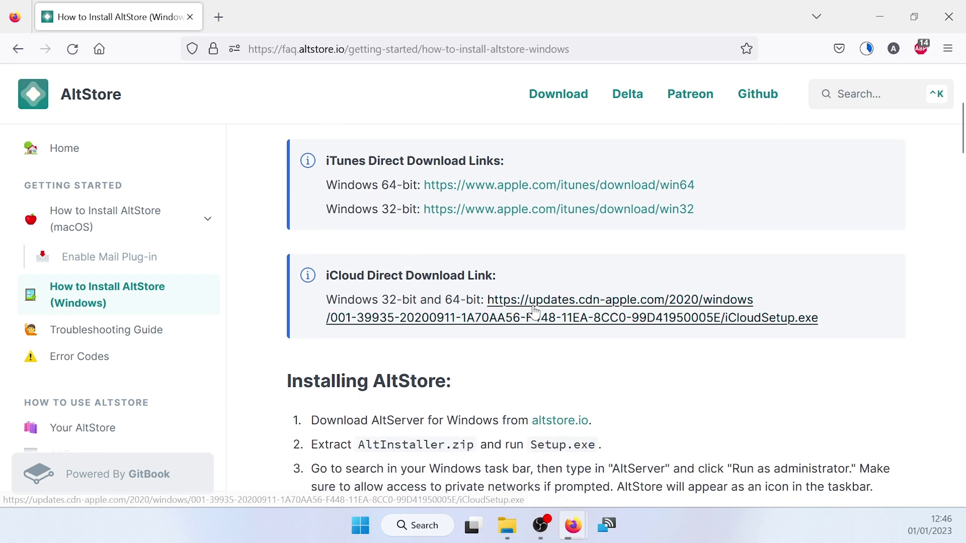
pyautogui.click(530, 308)
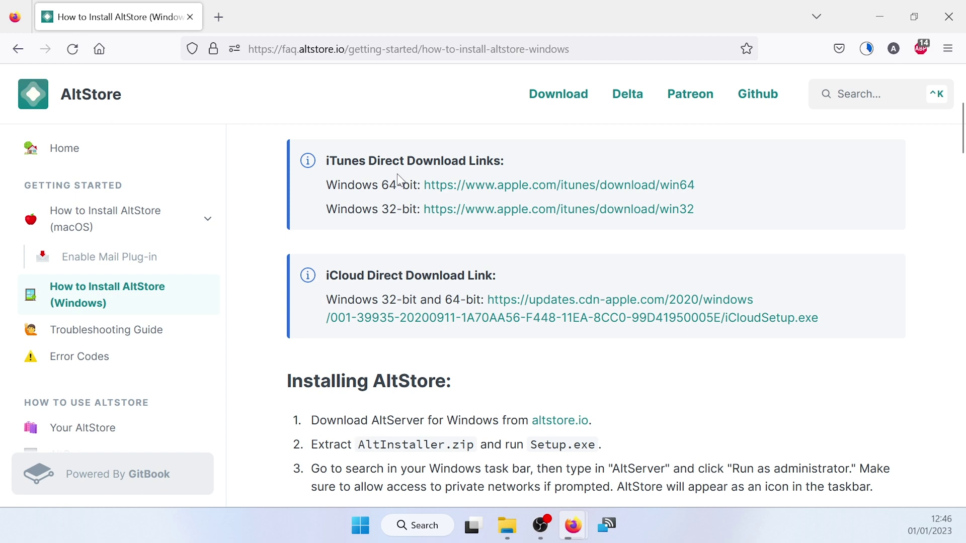
# Download AltServer for Windows (altinstaller.zip) from the altstore.io homepage.
pyautogui.scroll(-8, 398, 179)
pyautogui.middleClick(554, 261)
pyautogui.click(279, 17)
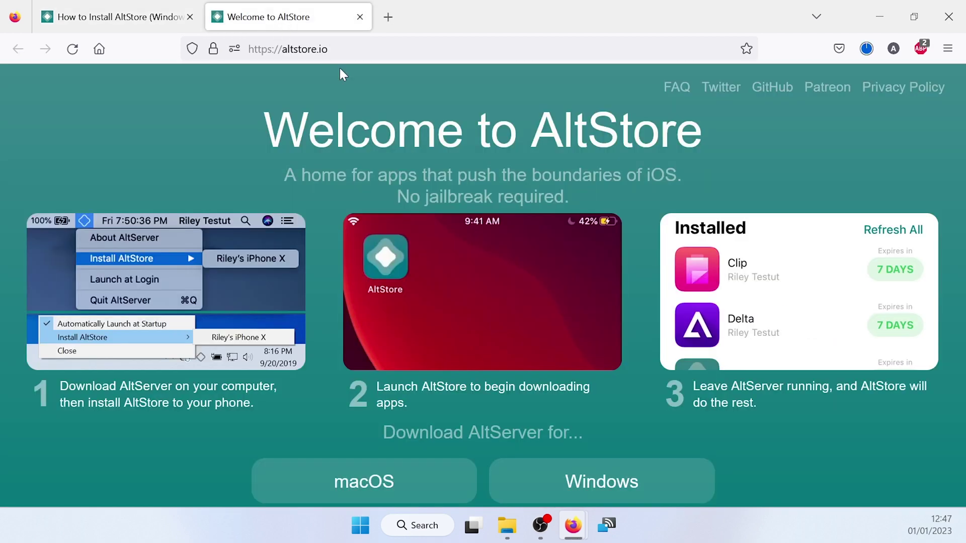
pyautogui.scroll(-3, 354, 166)
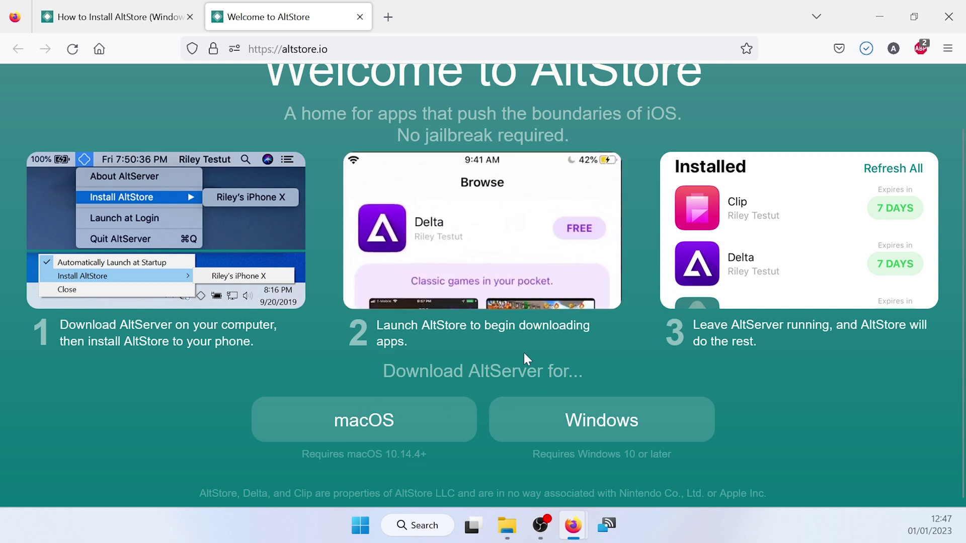
pyautogui.click(590, 428)
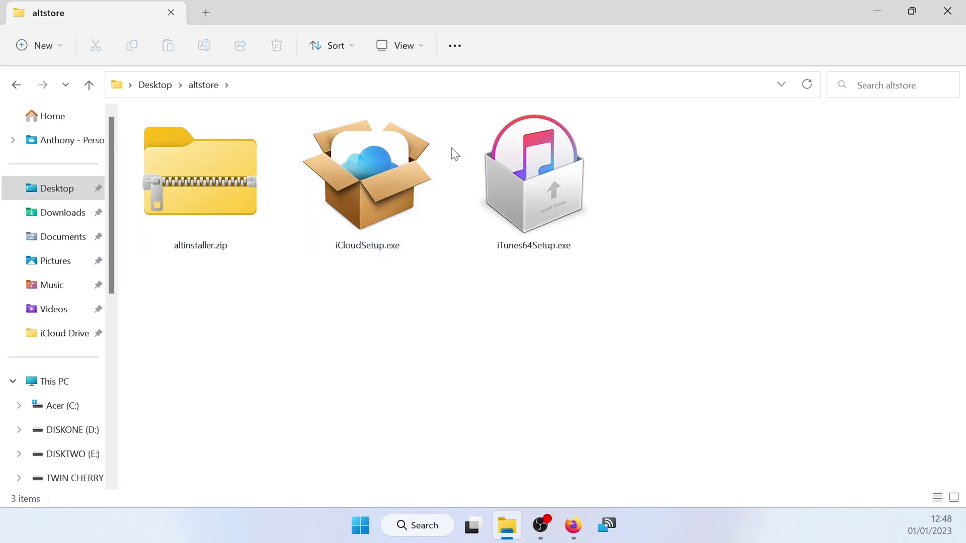
# Install iTunes from iTunes64Setup.exe and choose 'Remind me later' on the iCloud offer.
pyautogui.doubleClick(545, 185)
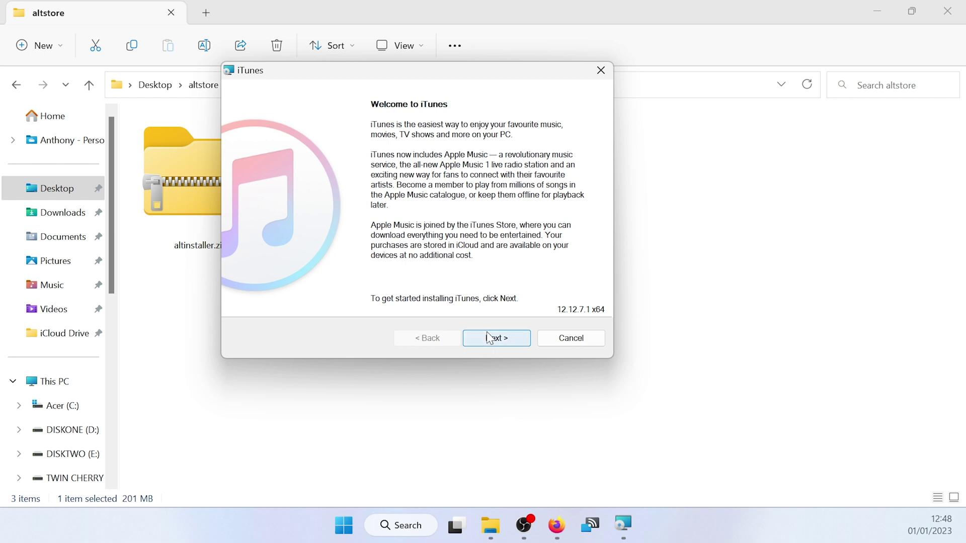
pyautogui.click(489, 339)
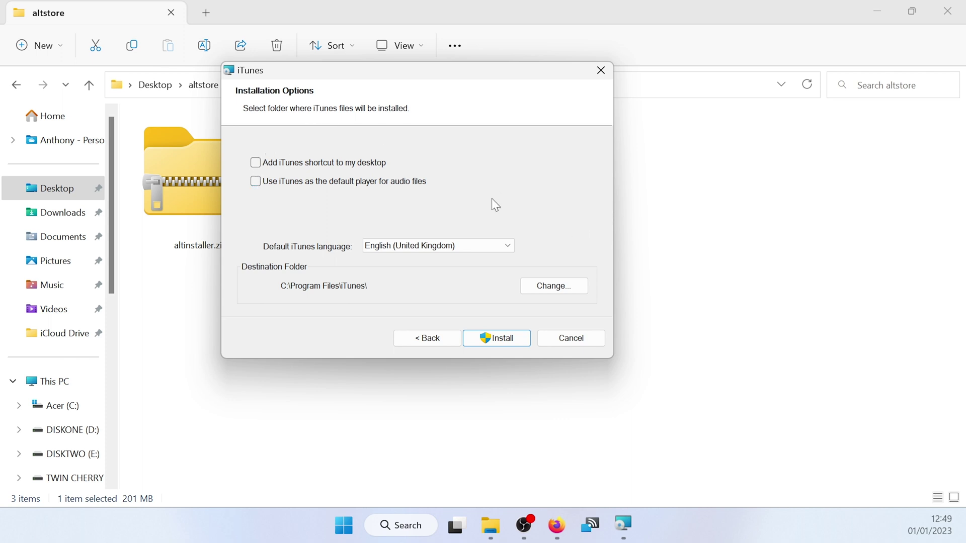
pyautogui.click(500, 336)
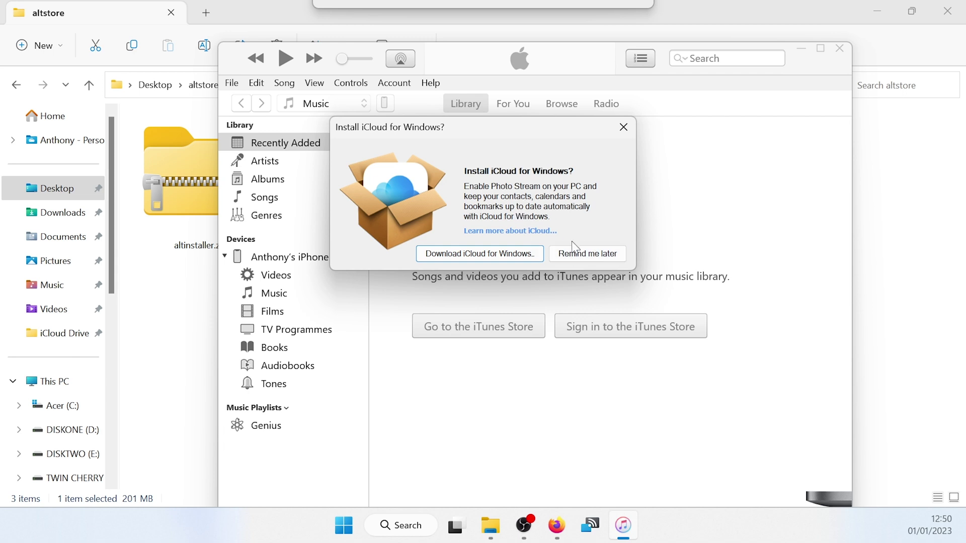
pyautogui.click(579, 255)
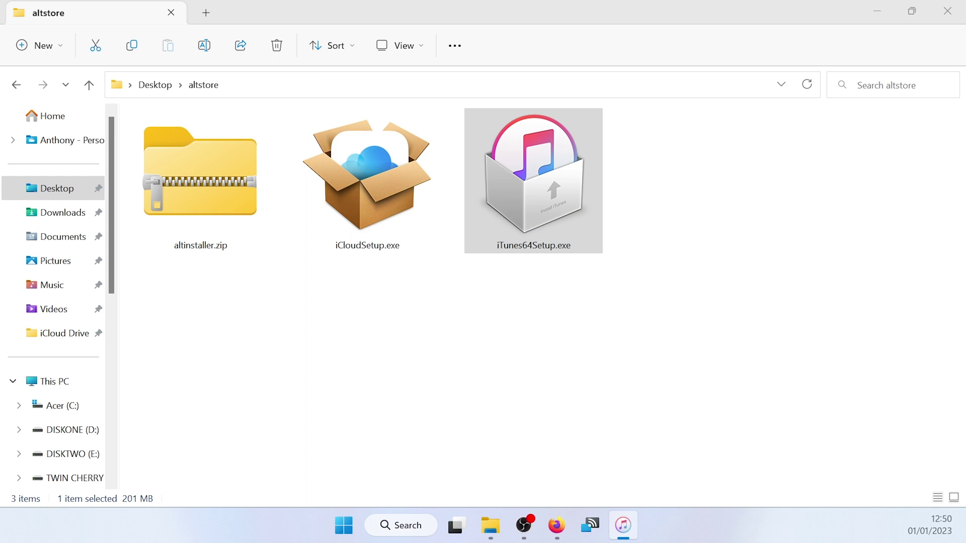
# Install iCloud for Windows from iCloudSetup.exe, accepting the terms and declining the restart.
pyautogui.doubleClick(372, 185)
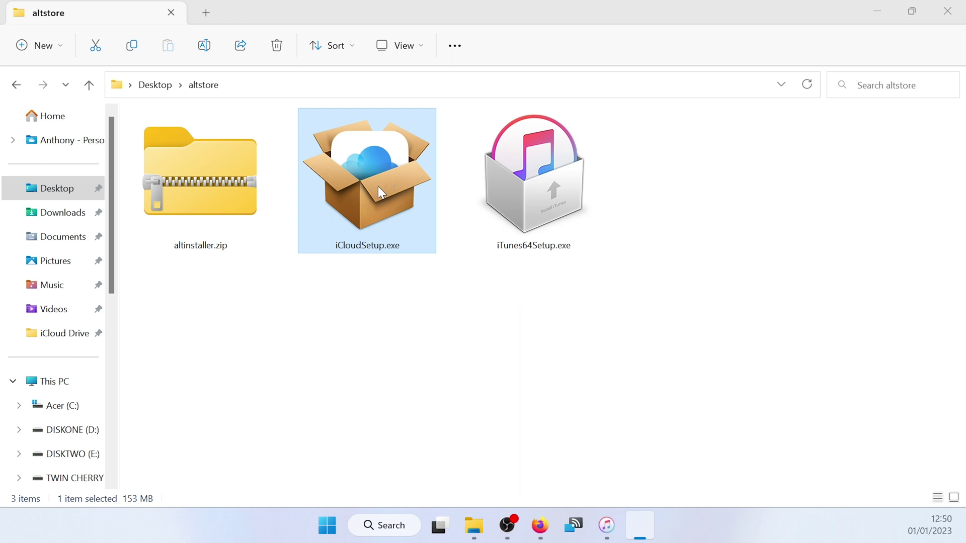
pyautogui.click(309, 305)
pyautogui.click(520, 349)
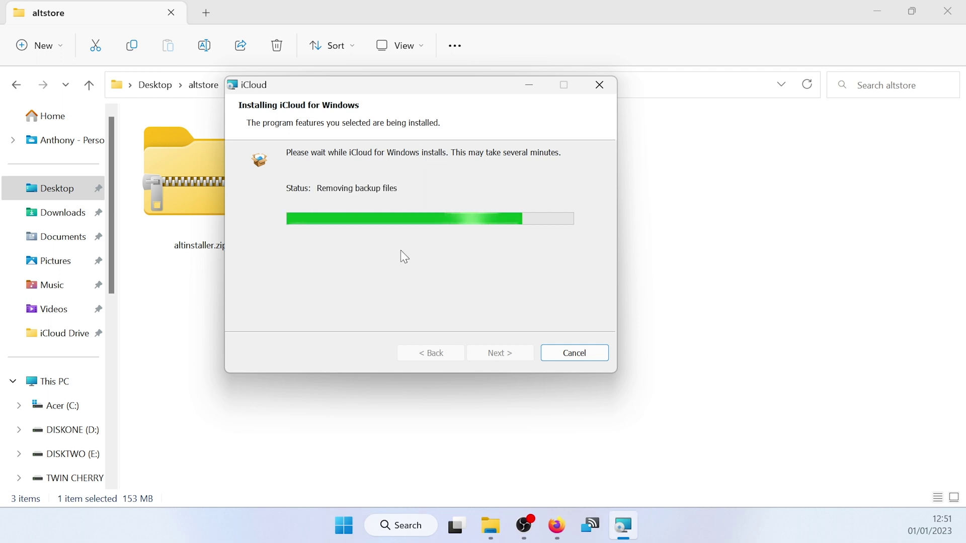
pyautogui.click(486, 355)
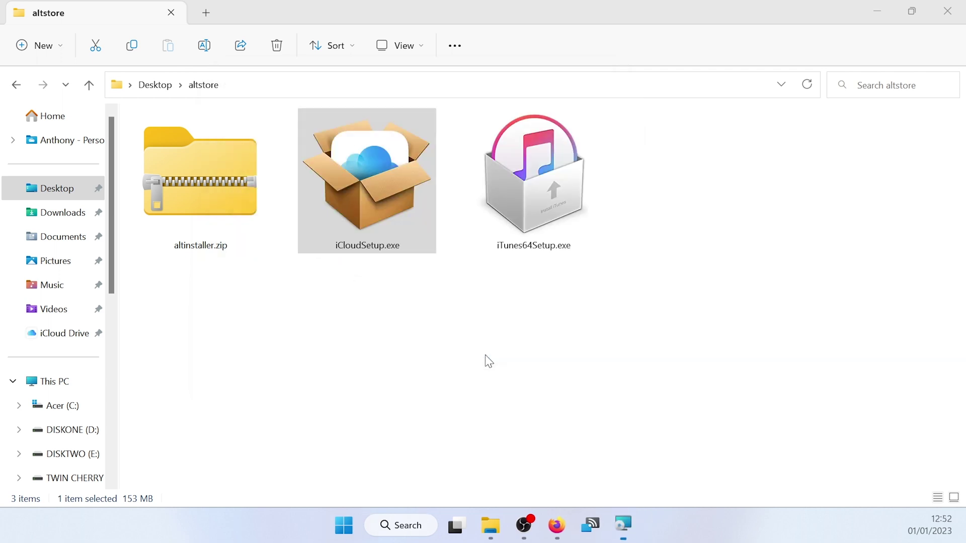
pyautogui.moveTo(482, 174); pyautogui.dragTo(406, 189)
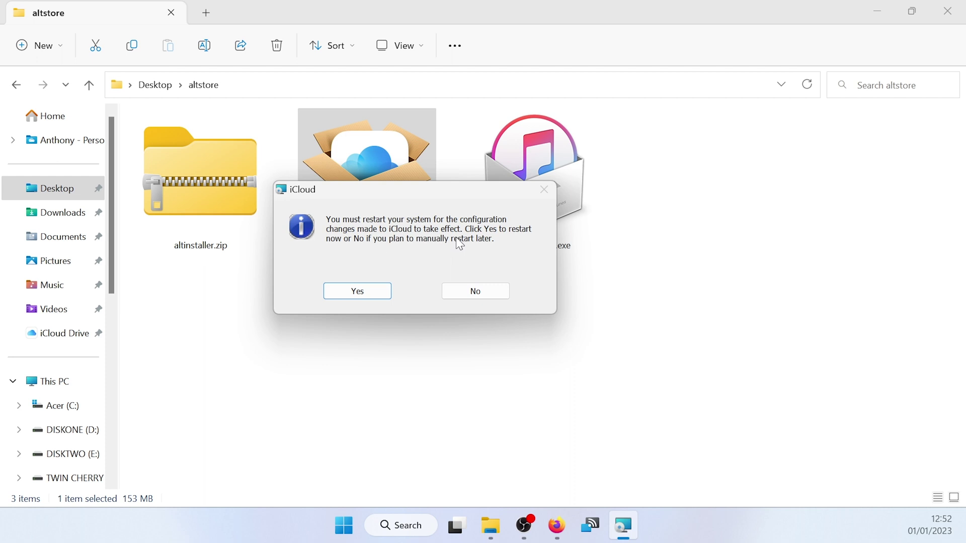
pyautogui.click(483, 295)
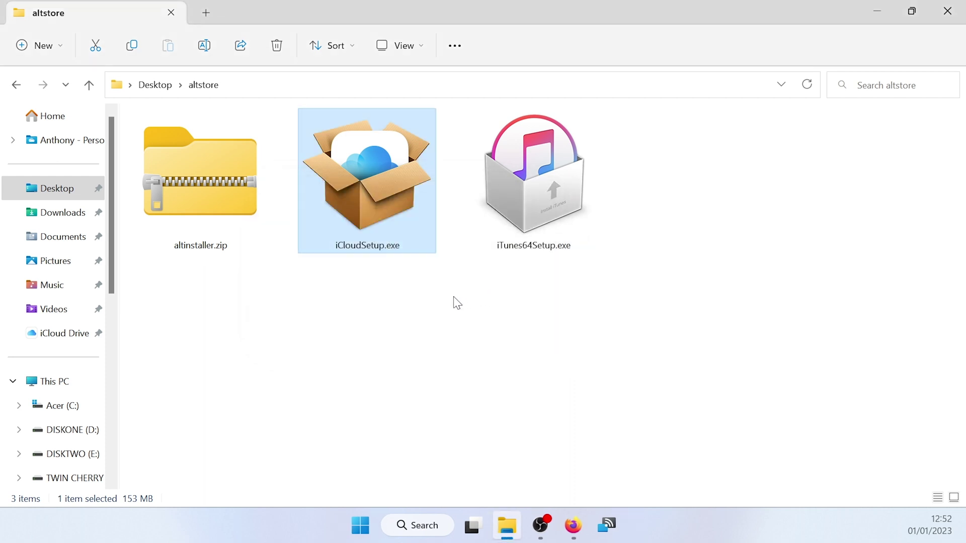
# Extract altinstaller.zip into its default folder and open the extracted folder.
pyautogui.rightClick(199, 178)
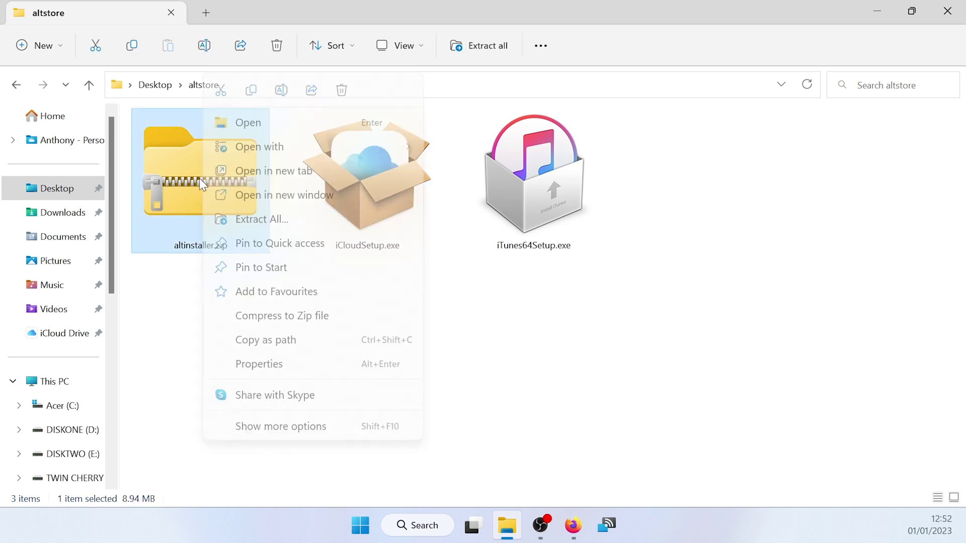
pyautogui.click(251, 223)
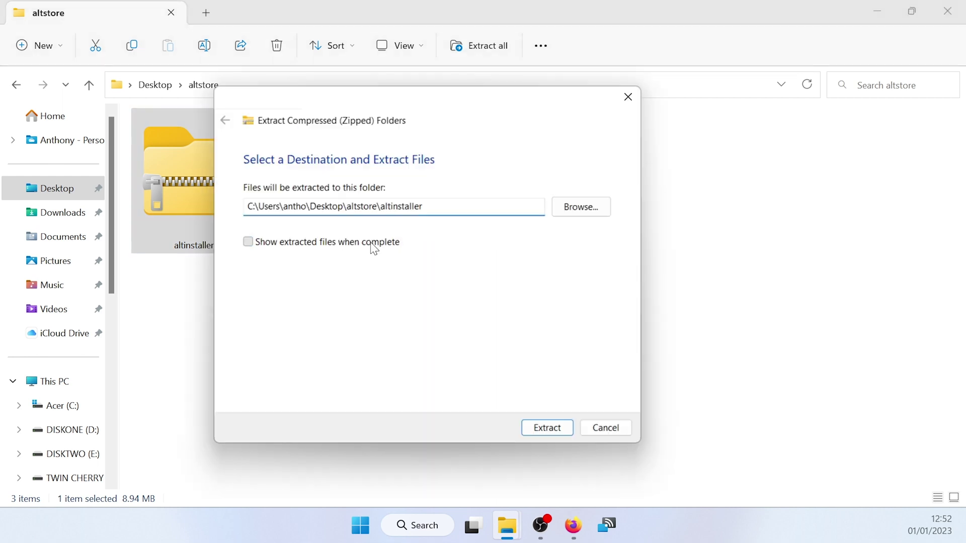
pyautogui.click(551, 432)
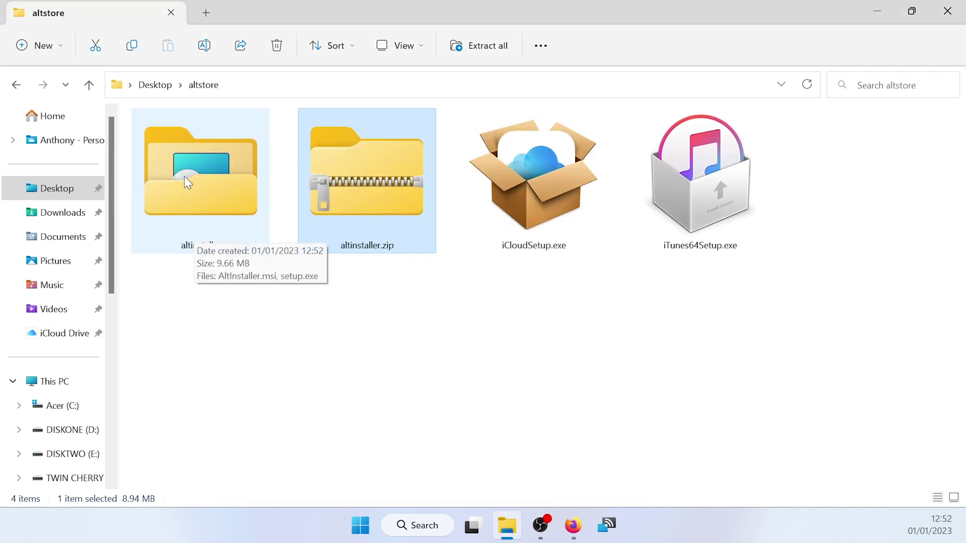
pyautogui.doubleClick(204, 178)
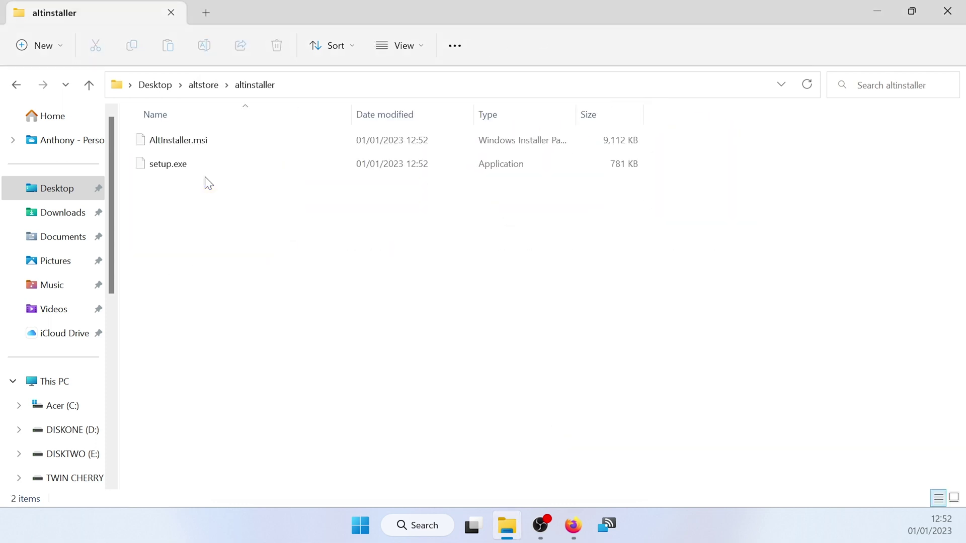
# Run setup.exe as administrator and install AltServer to the default folder.
pyautogui.rightClick(165, 170)
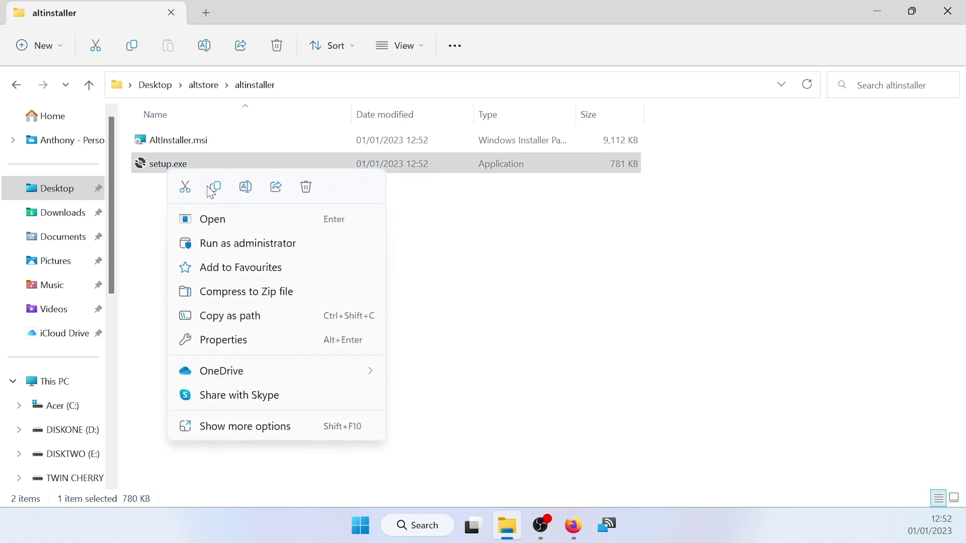
pyautogui.click(241, 247)
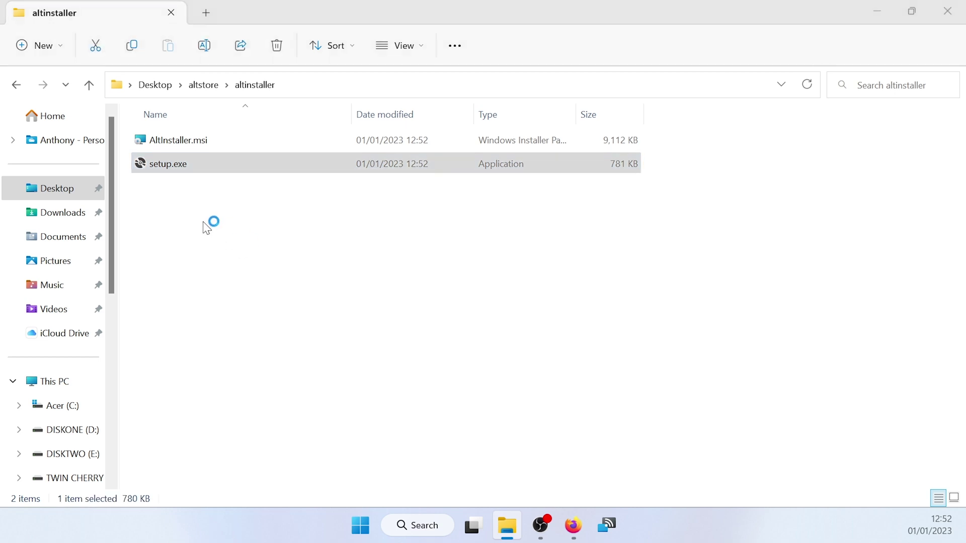
pyautogui.moveTo(543, 88); pyautogui.dragTo(484, 110)
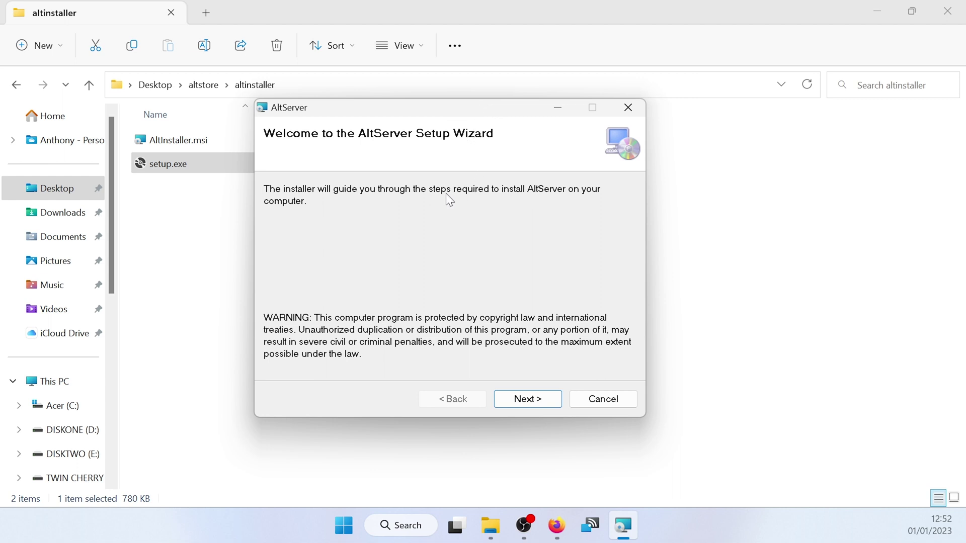
pyautogui.click(531, 399)
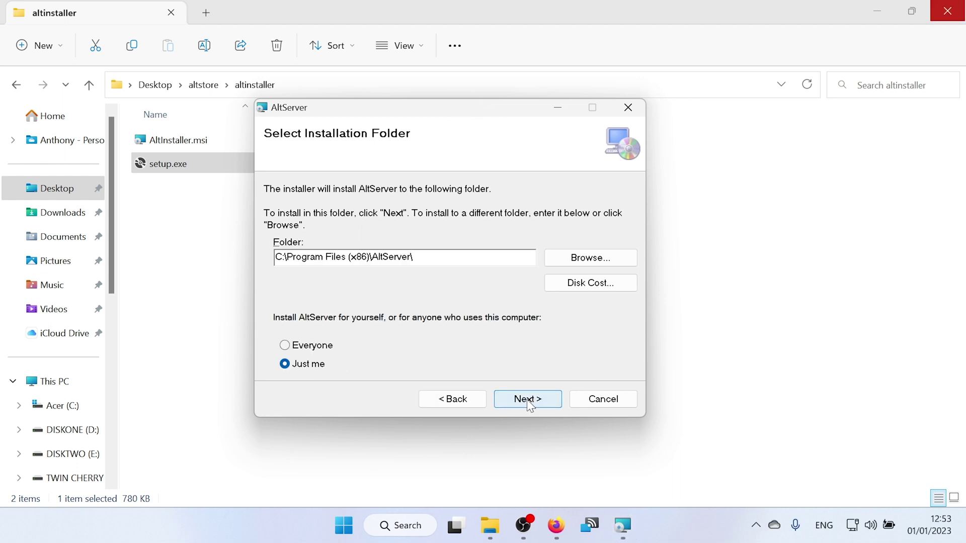
pyautogui.click(529, 406)
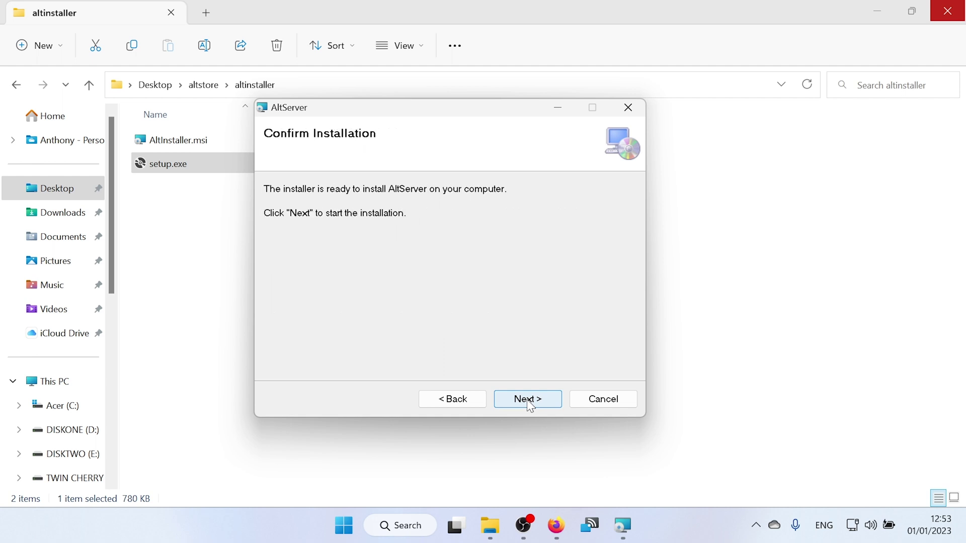
pyautogui.click(530, 405)
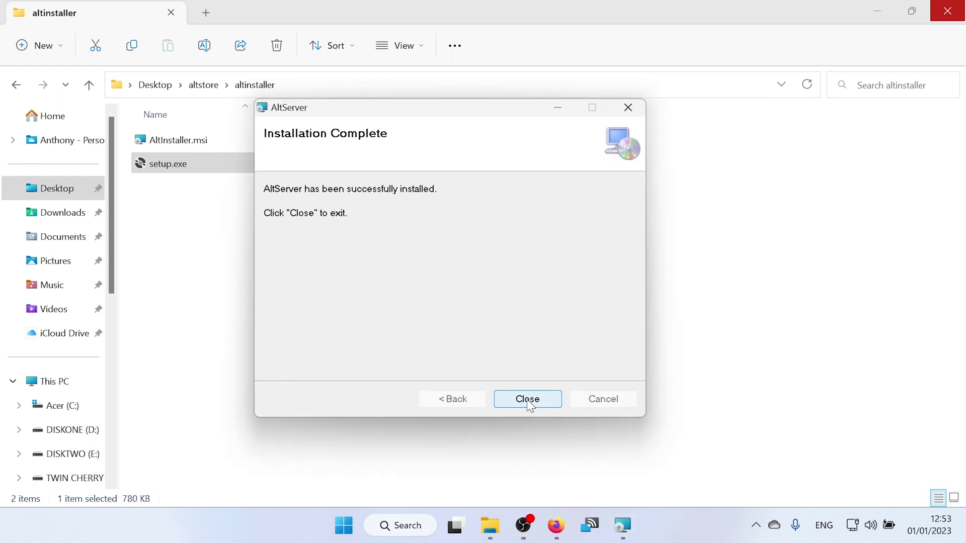
pyautogui.click(529, 400)
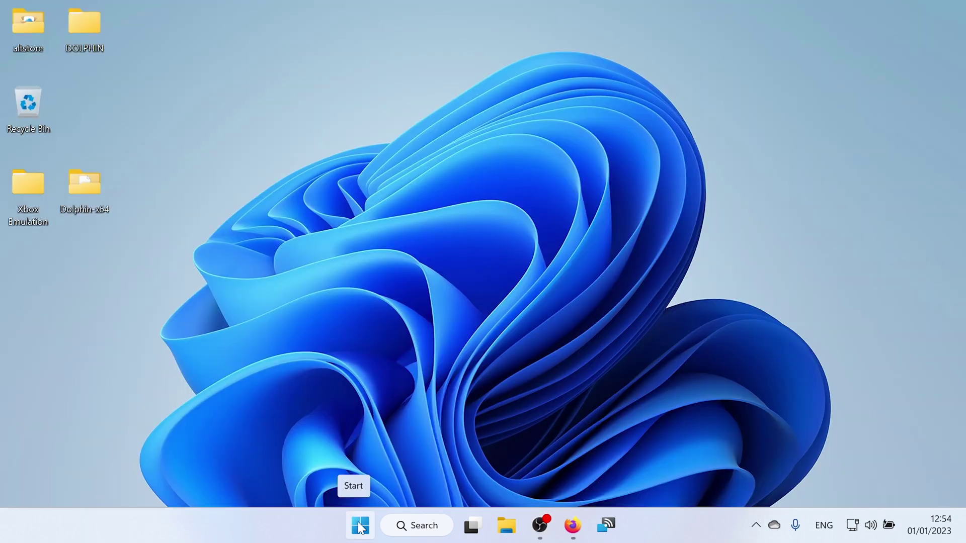
# Launch AltServer from All apps and open its menu from the system tray.
pyautogui.click(360, 527)
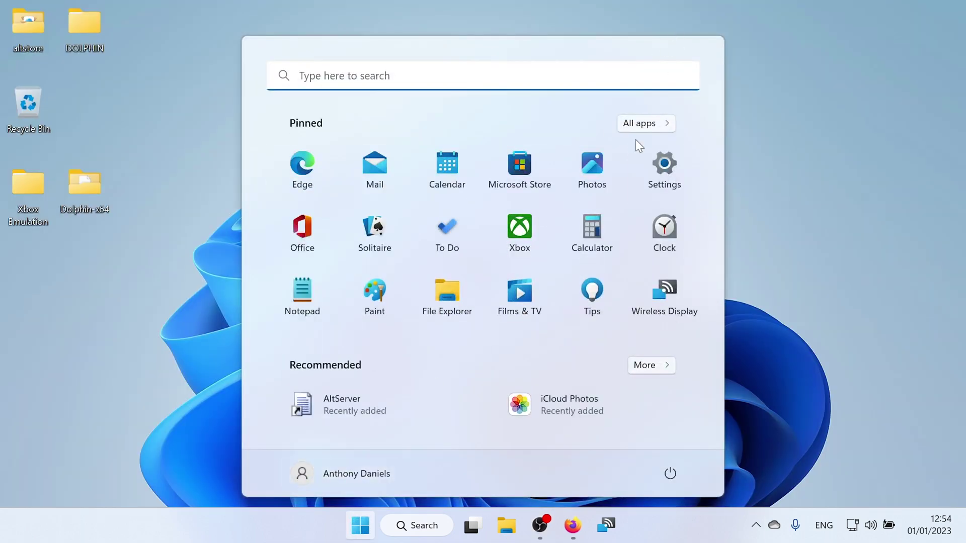
pyautogui.click(642, 129)
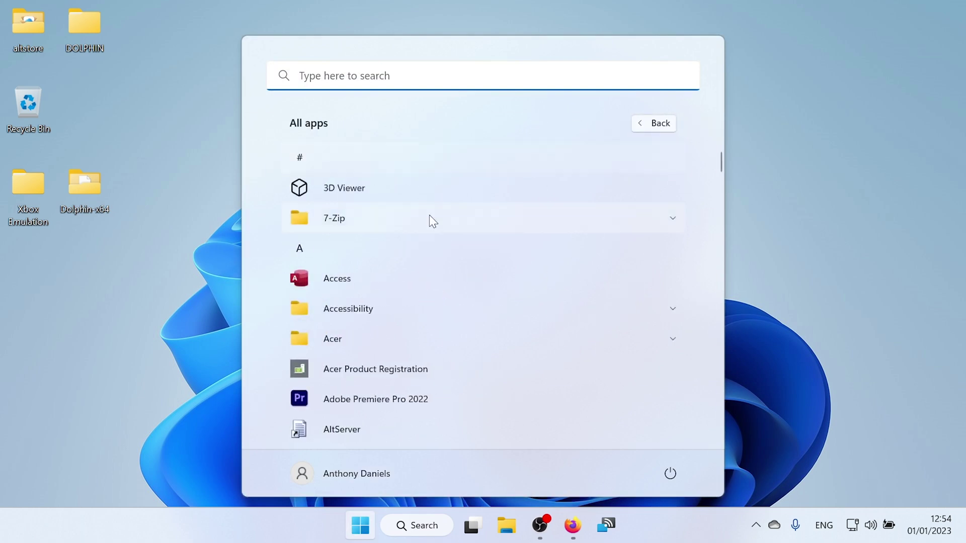
pyautogui.scroll(-1, 397, 272)
pyautogui.scroll(-1, 396, 272)
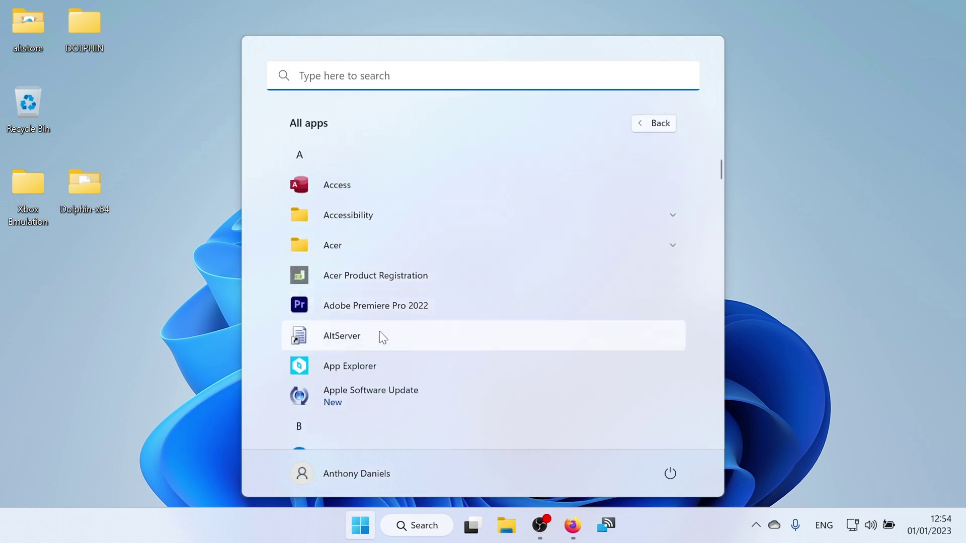
pyautogui.click(380, 333)
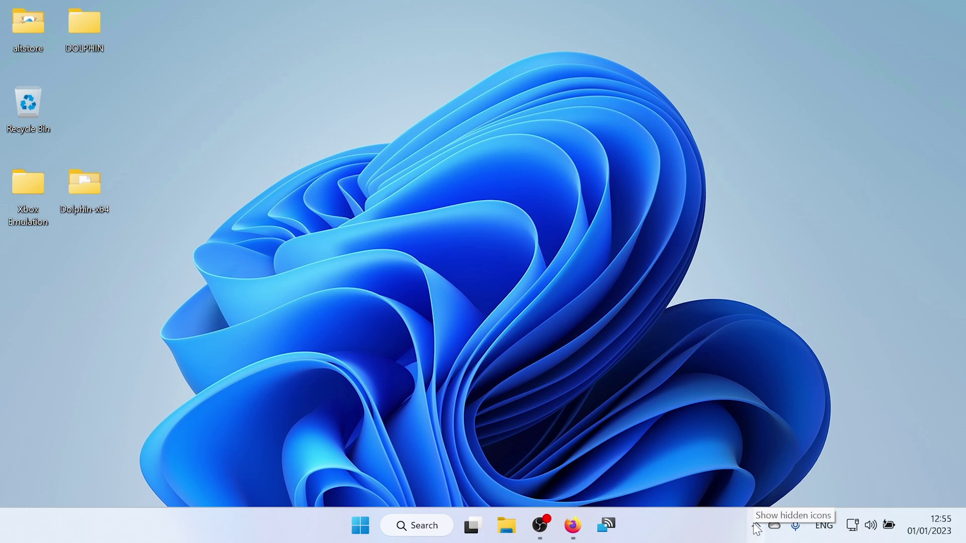
pyautogui.click(757, 526)
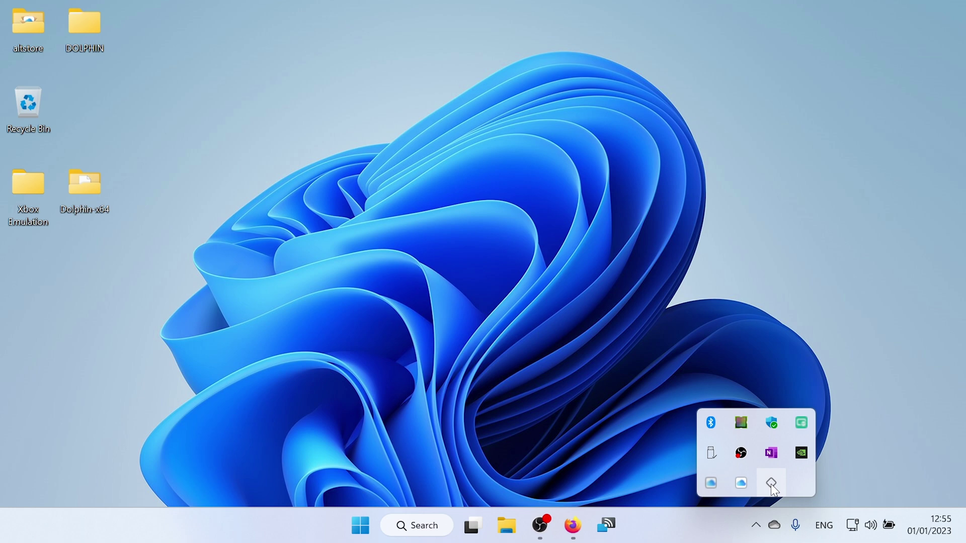
pyautogui.click(773, 485)
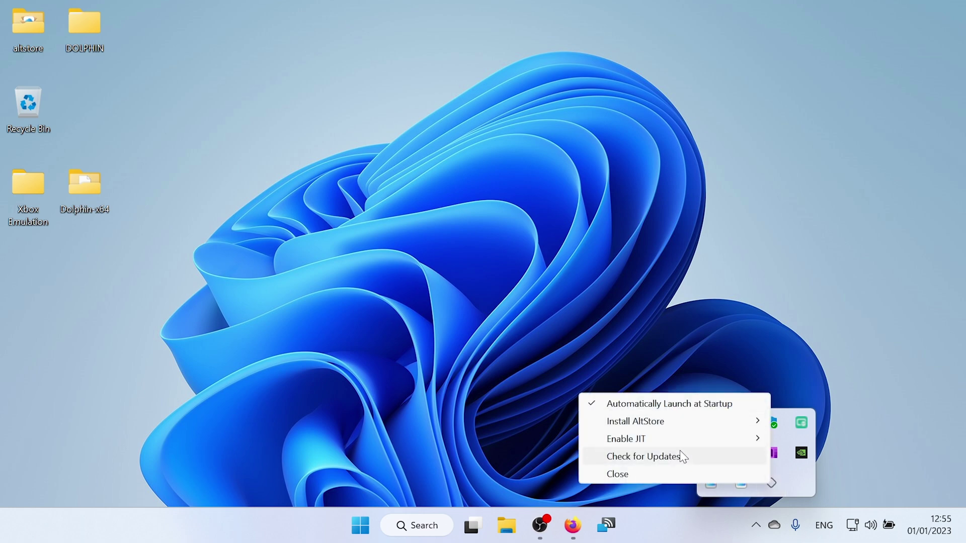
# Turn on 'Sync with this iPhone over Wi-Fi' for the 256GB iPhone and apply it.
pyautogui.click(512, 336)
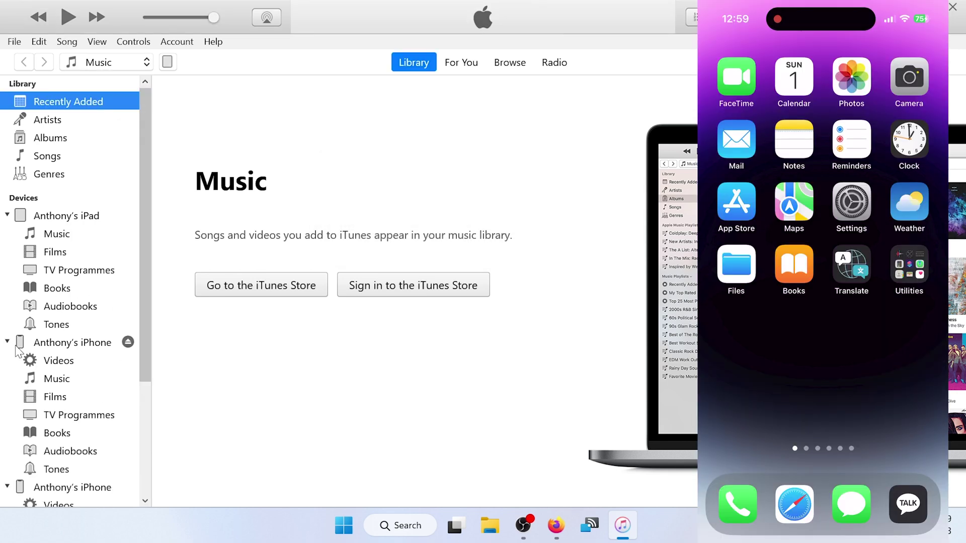
pyautogui.click(168, 62)
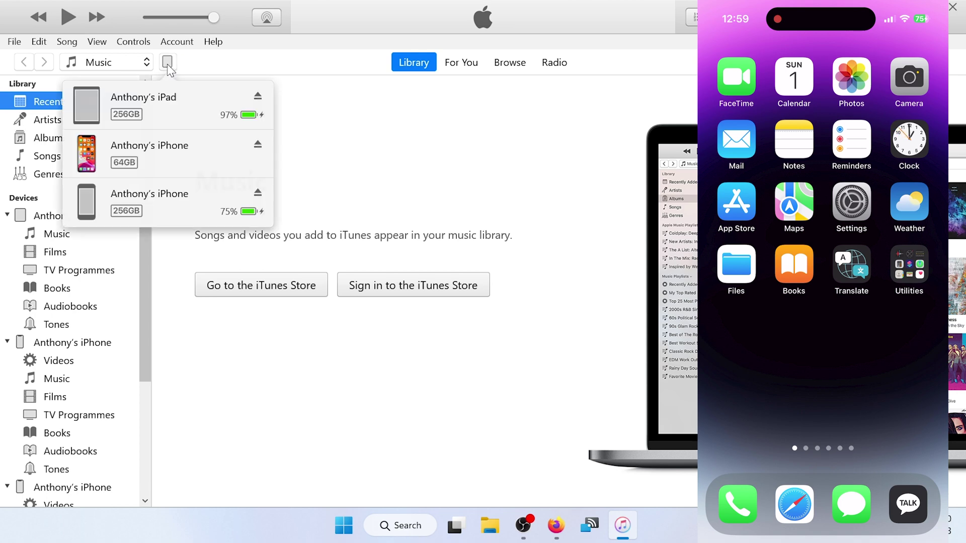
pyautogui.click(164, 198)
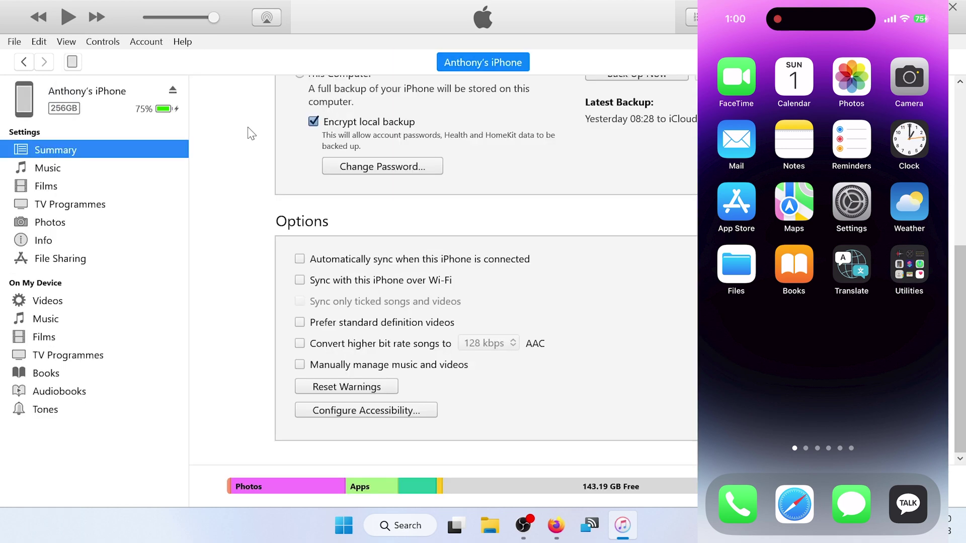
pyautogui.click(300, 277)
pyautogui.click(890, 484)
pyautogui.click(507, 220)
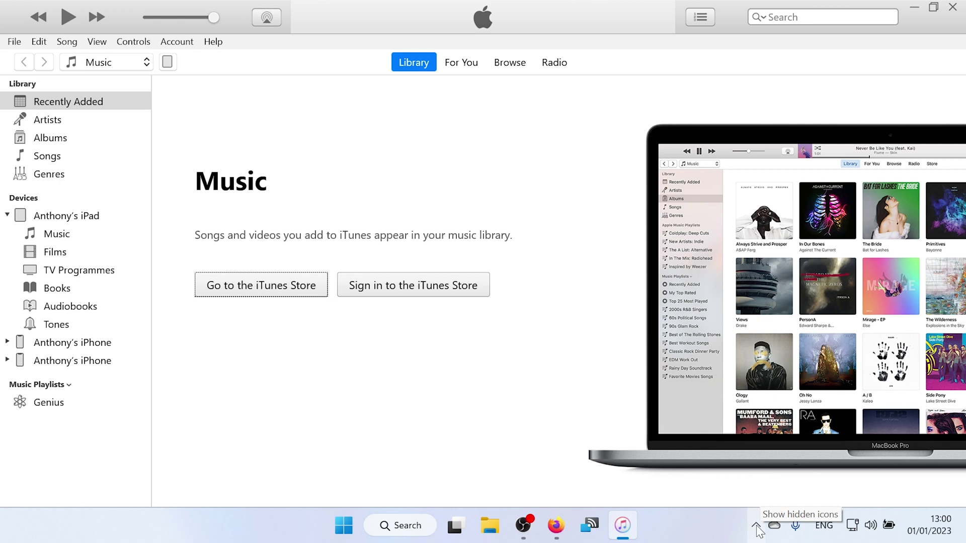
# Choose Install AltStore for the iPhone from AltServer's tray menu.
pyautogui.click(756, 527)
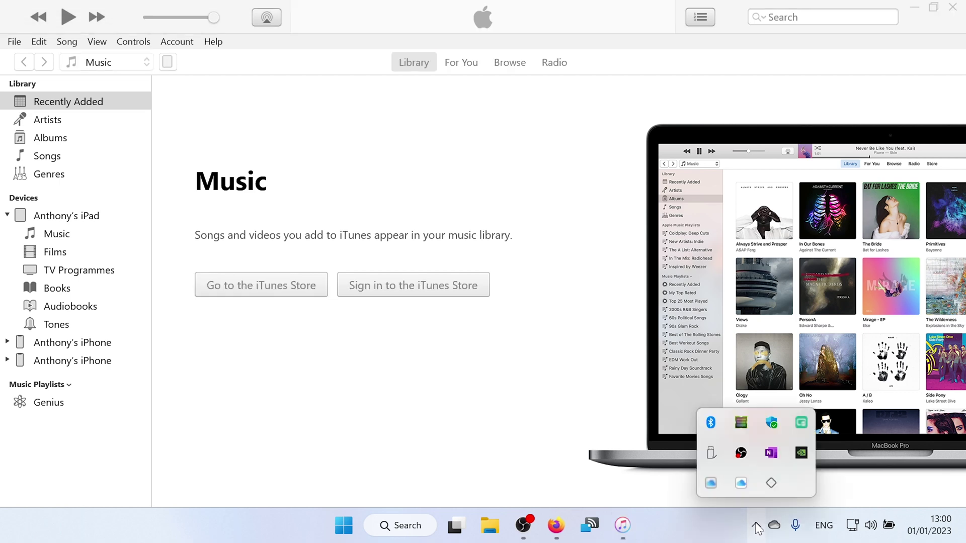
pyautogui.click(774, 486)
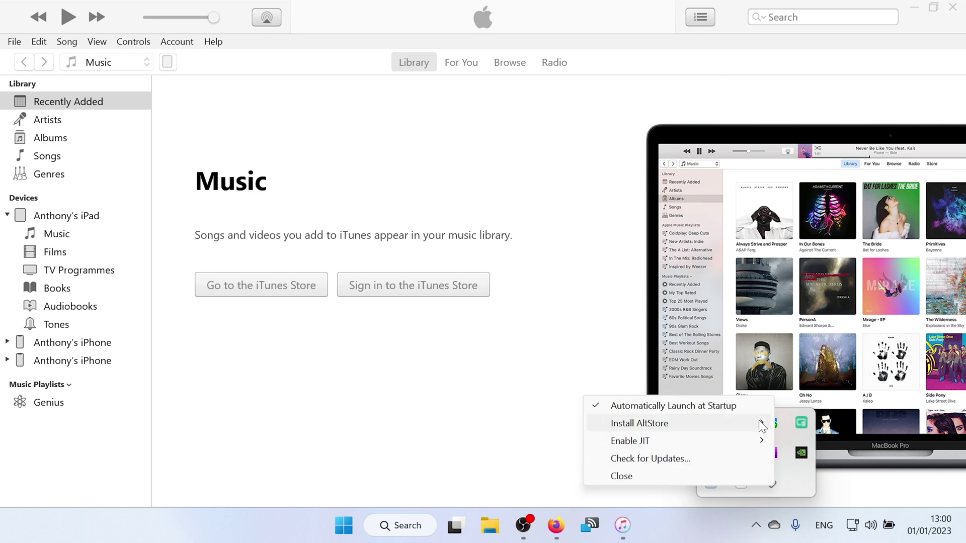
pyautogui.moveTo(758, 421)
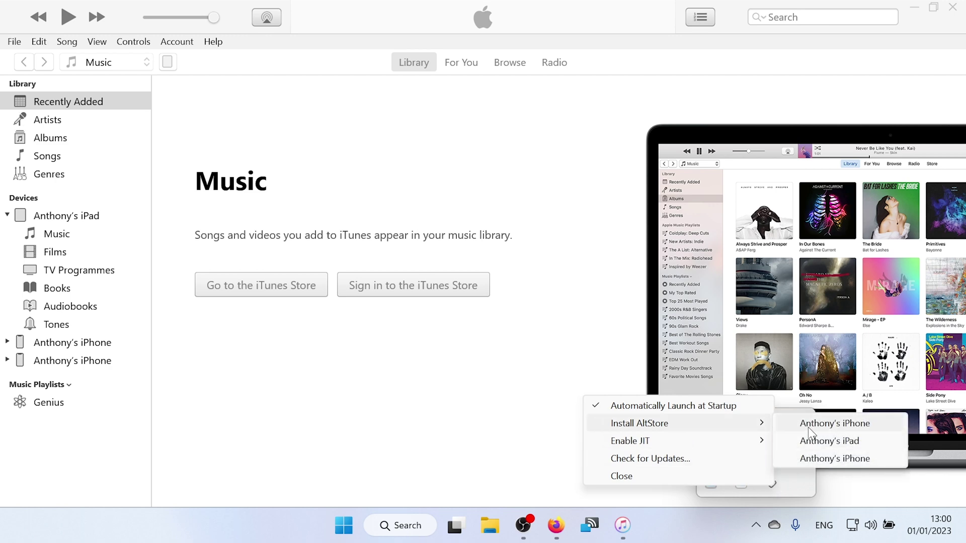
pyautogui.click(816, 457)
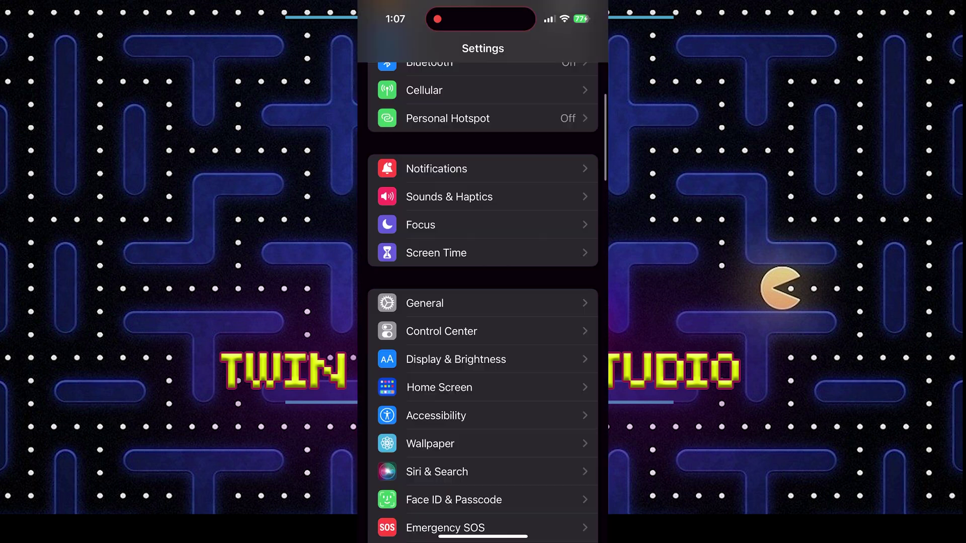
# Switch on Developer Mode under Privacy & Security, restart, and enter the iPhone passcode.
pyautogui.scroll(-5, 482, 301)
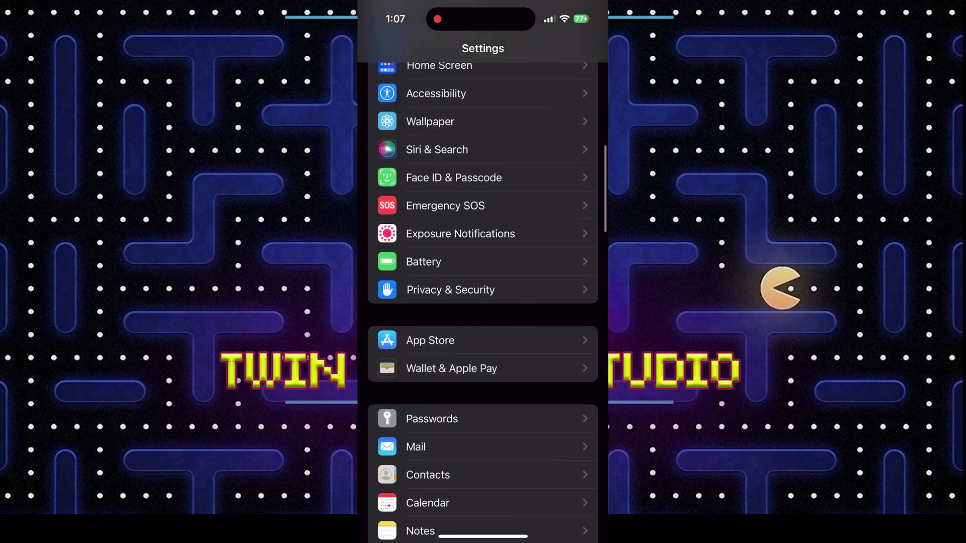
pyautogui.scroll(-10, 483, 302)
pyautogui.scroll(10, 483, 302)
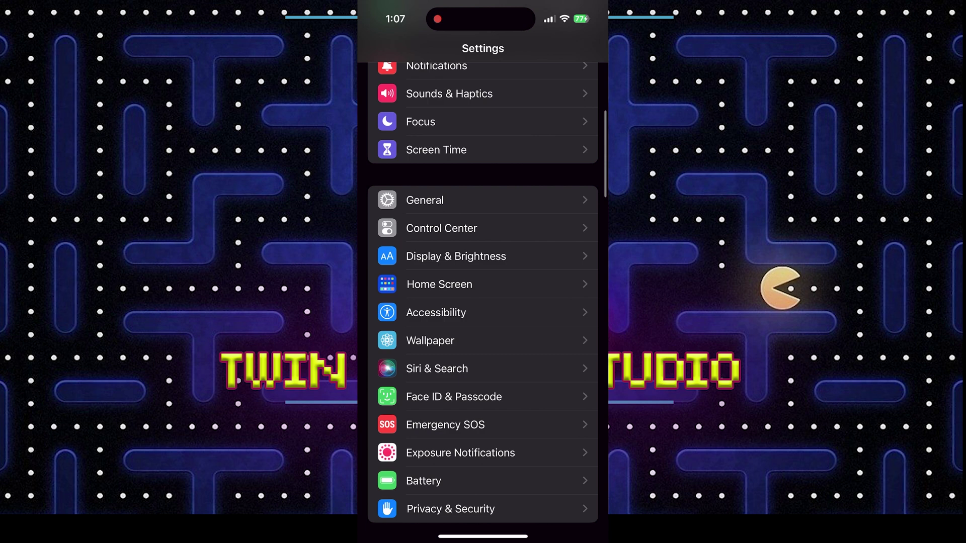
pyautogui.click(450, 509)
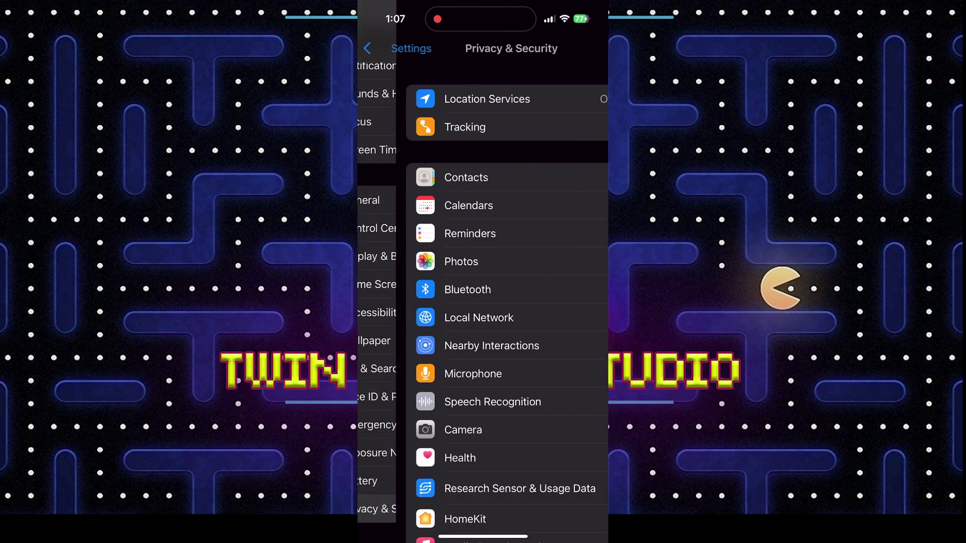
pyautogui.scroll(-10, 482, 301)
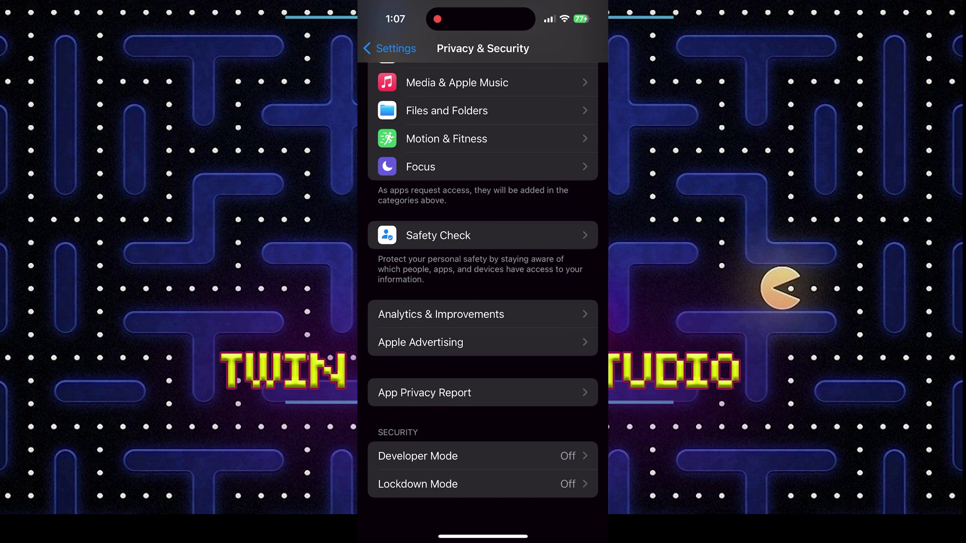
pyautogui.click(418, 456)
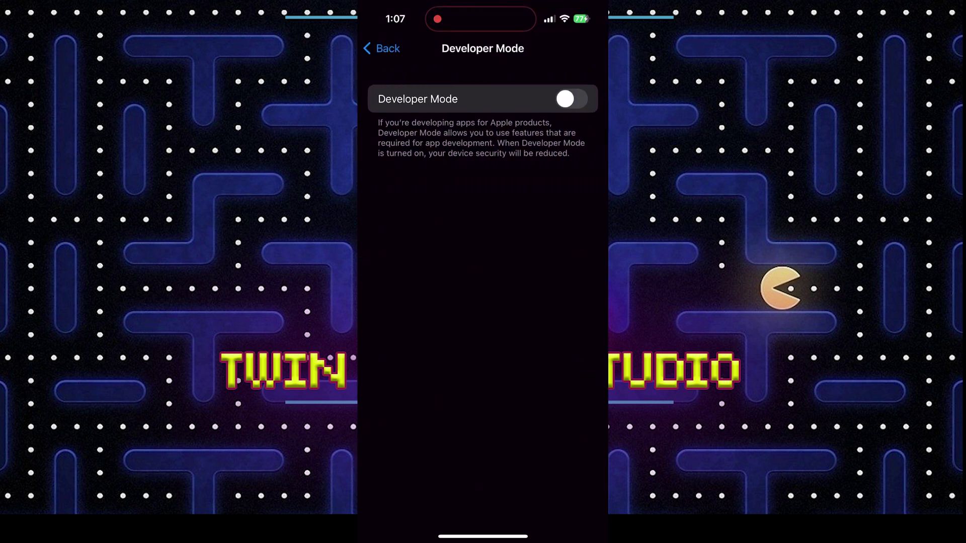
pyautogui.click(570, 98)
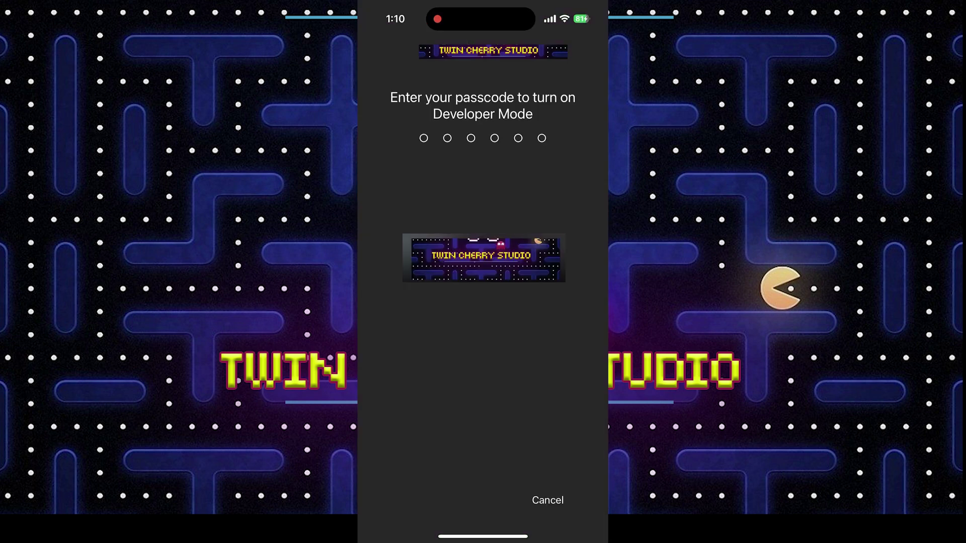
pyautogui.write('123456')
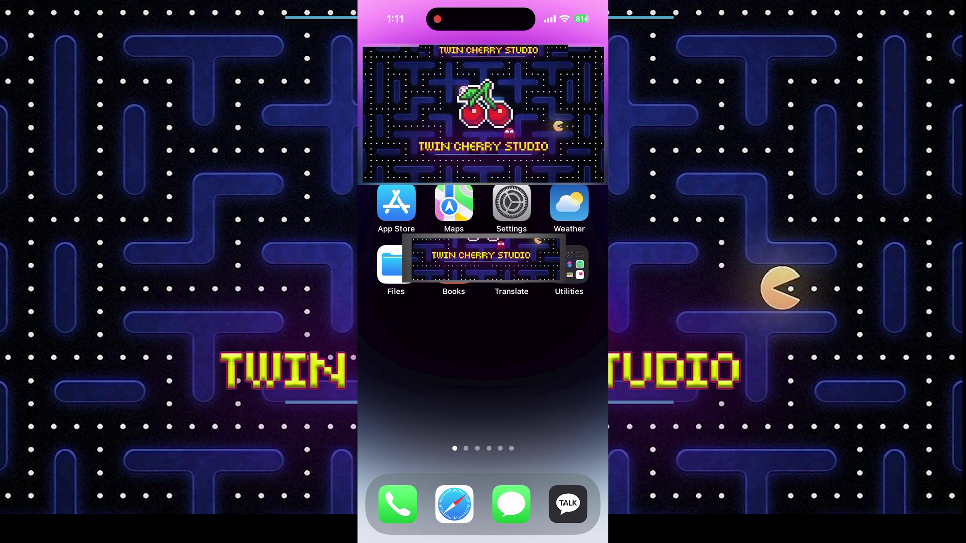
# Try launching AltStore and dismiss the Untrusted Developer warning.
pyautogui.moveTo(553, 327); pyautogui.dragTo(402, 327)
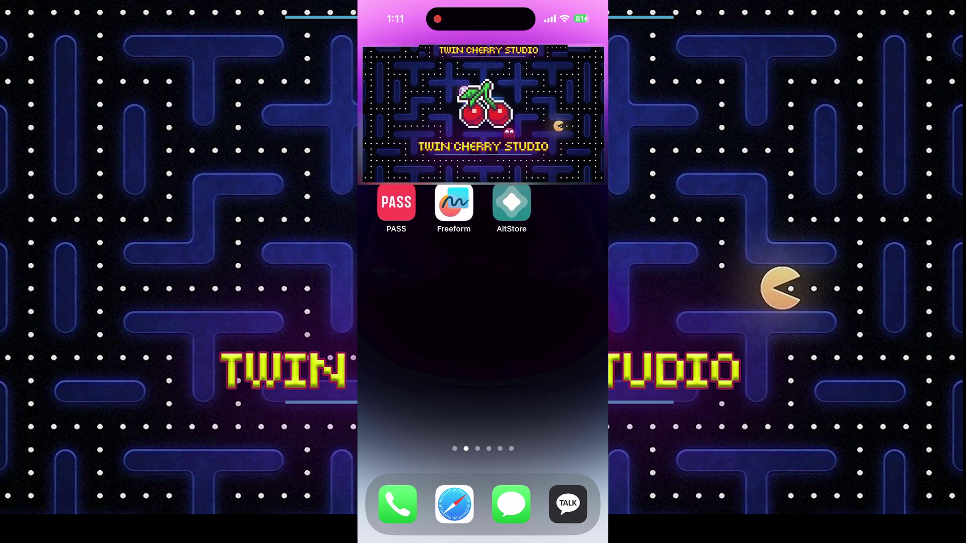
pyautogui.click(511, 202)
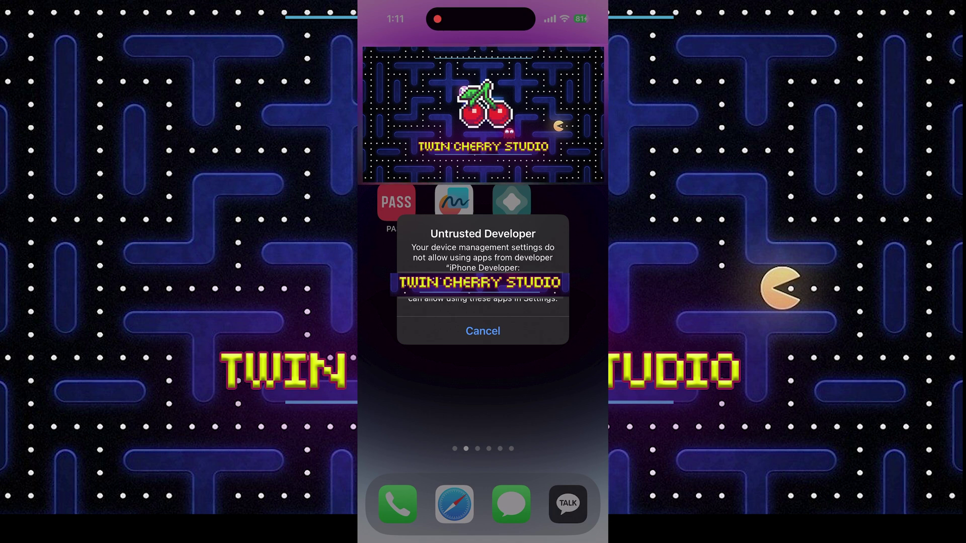
pyautogui.click(483, 331)
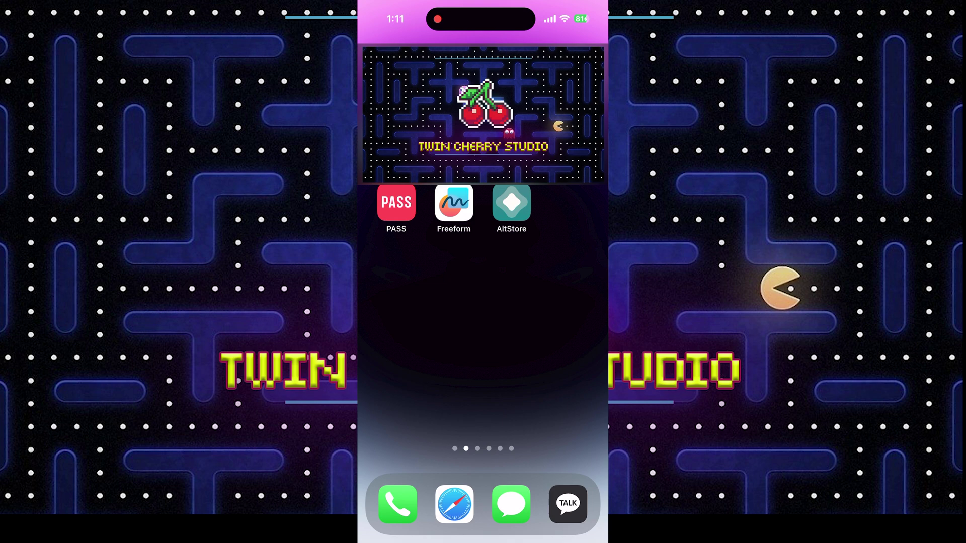
pyautogui.moveTo(402, 302); pyautogui.dragTo(553, 302)
# Trust the AltStore developer certificate in General > VPN & Device Management.
pyautogui.click(521, 202)
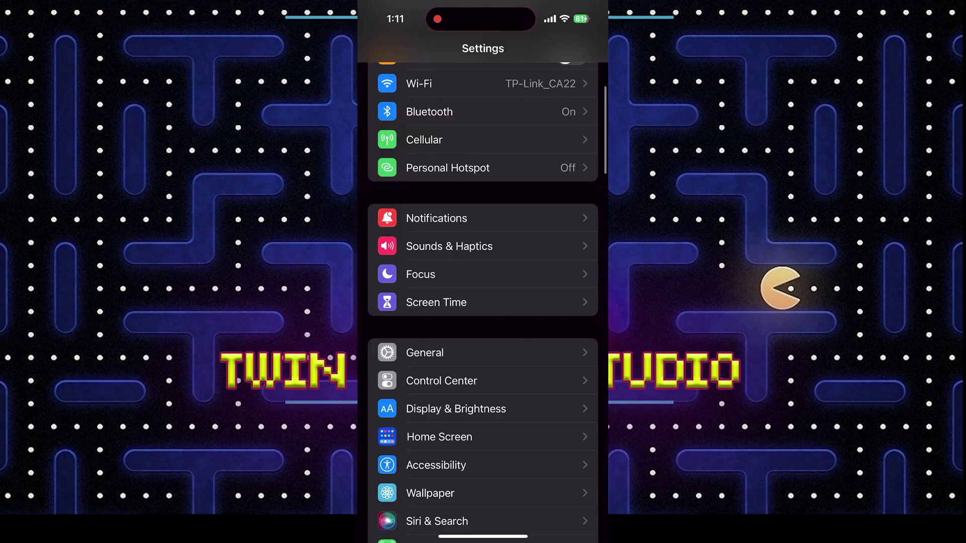
pyautogui.click(424, 353)
pyautogui.click(395, 48)
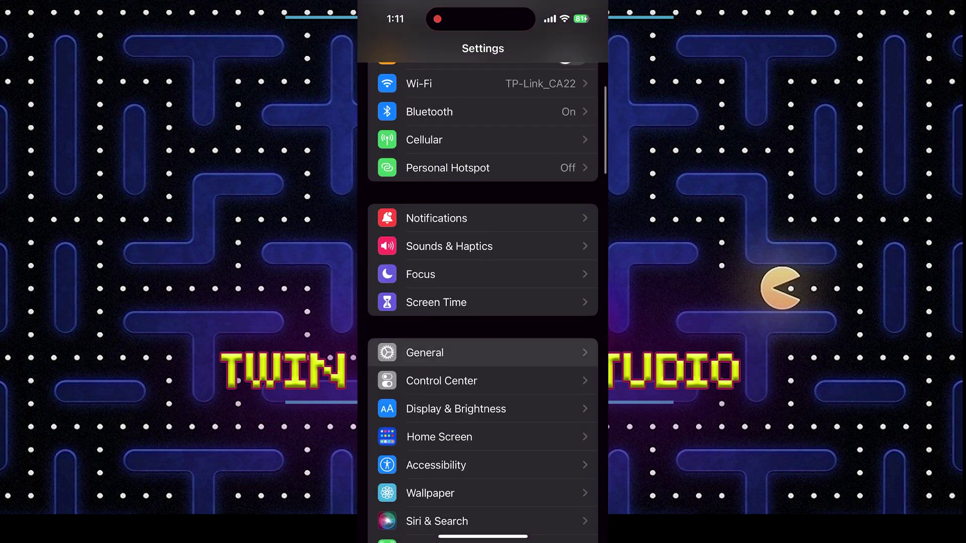
pyautogui.click(424, 352)
pyautogui.scroll(-5, 483, 302)
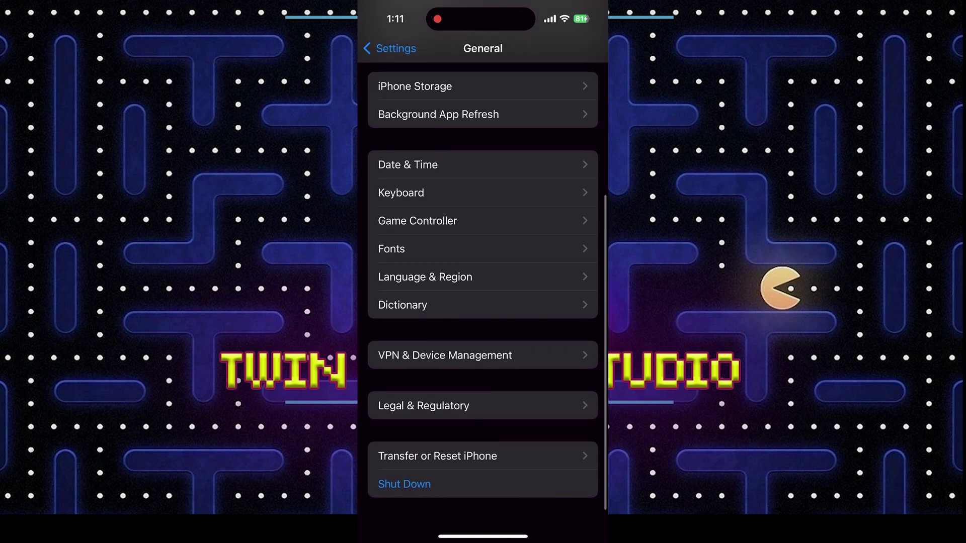
pyautogui.click(445, 355)
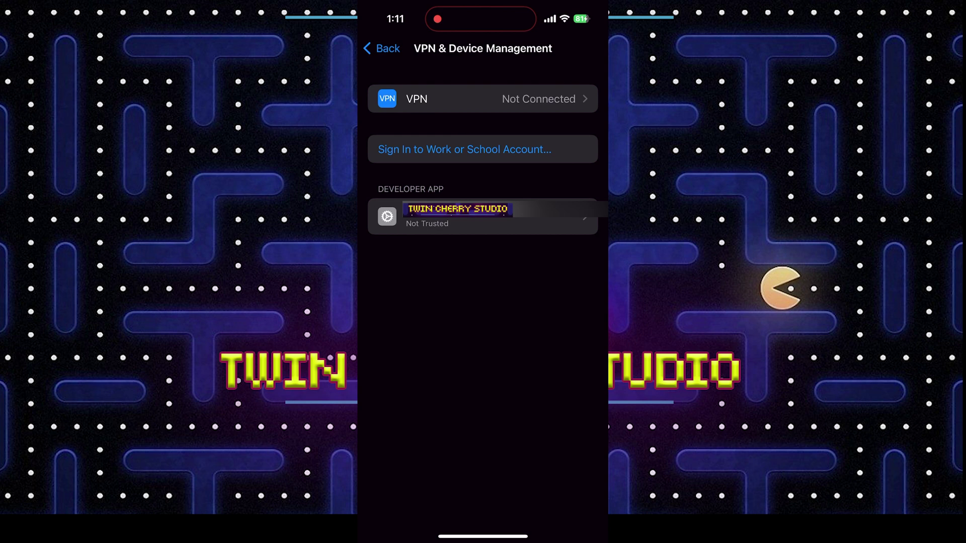
pyautogui.click(483, 216)
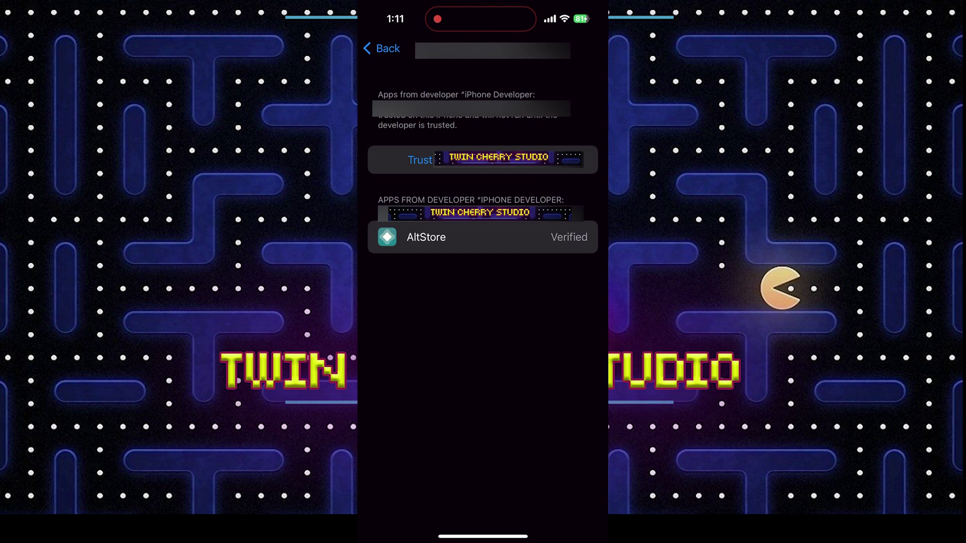
pyautogui.click(420, 159)
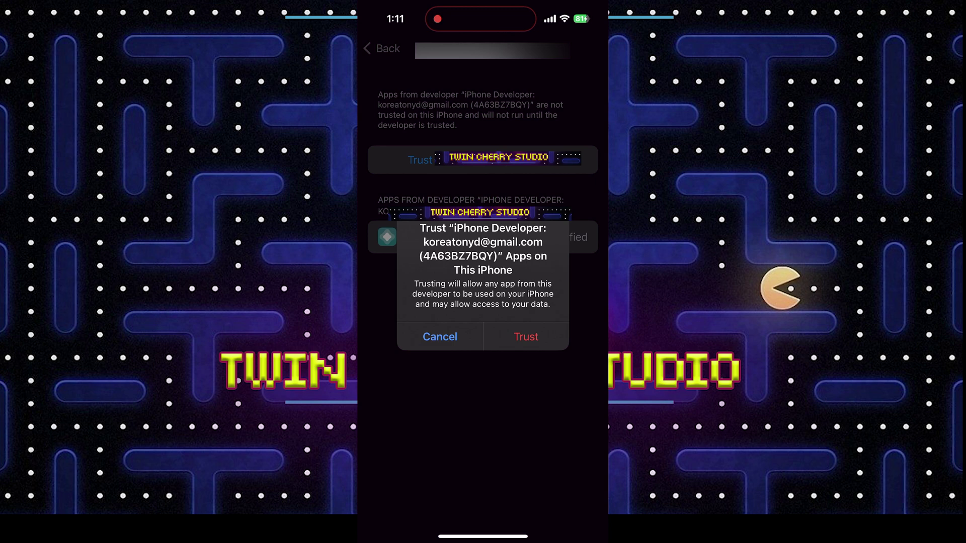
pyautogui.click(525, 337)
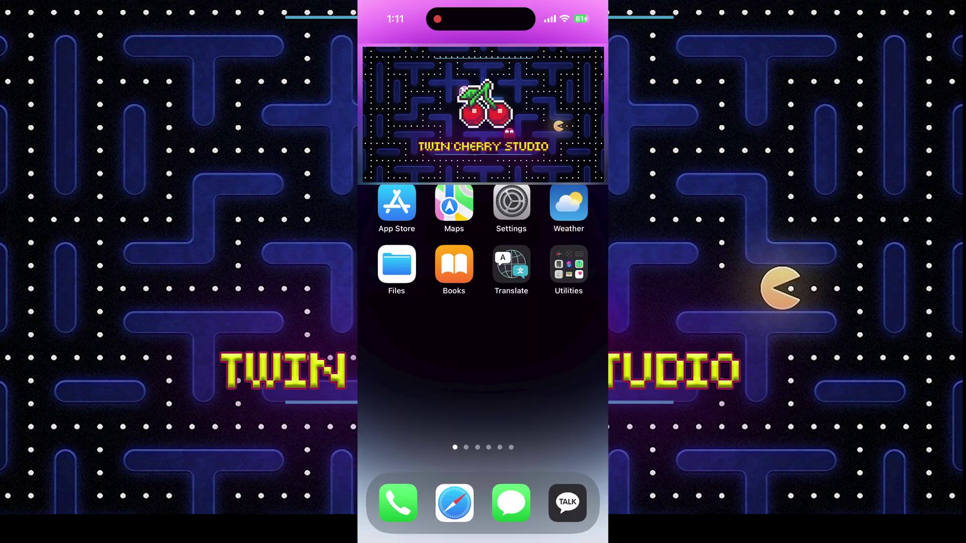
# Launch AltStore and answer its notifications and local network permission prompts.
pyautogui.hscroll(1, 482, 312)
pyautogui.click(511, 201)
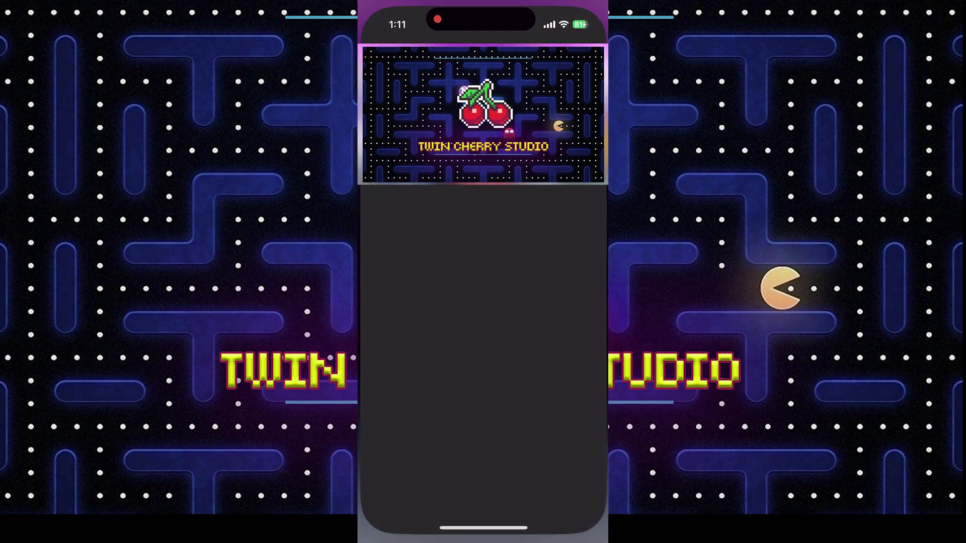
pyautogui.click(526, 323)
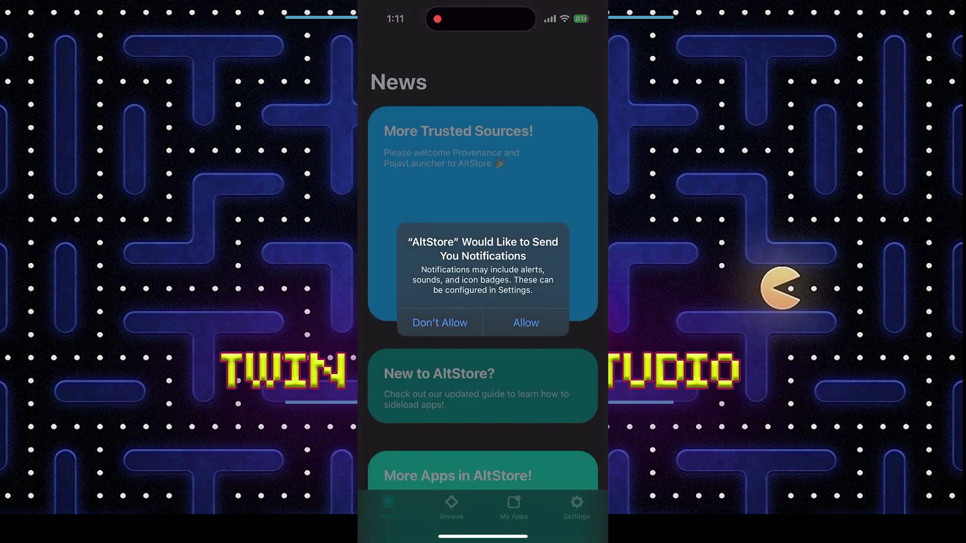
pyautogui.click(526, 322)
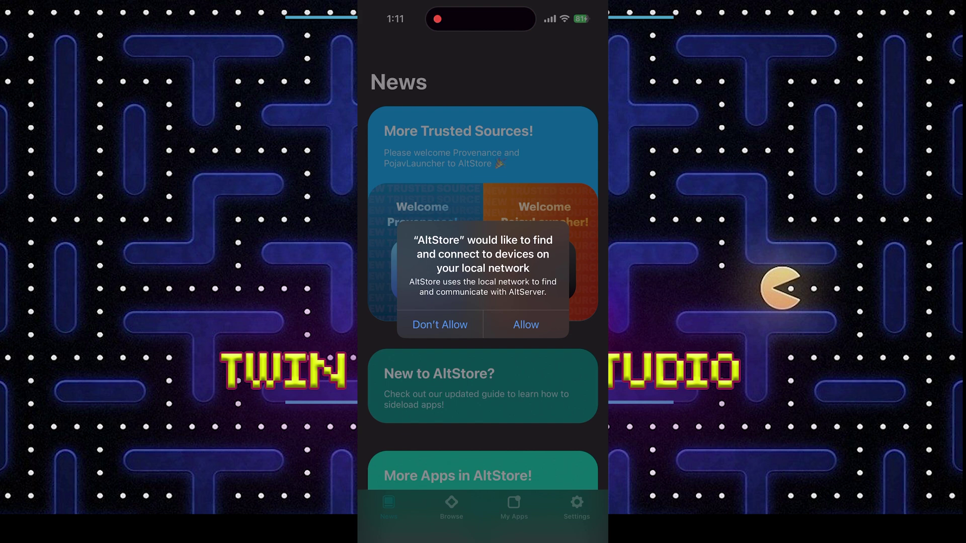
pyautogui.click(526, 324)
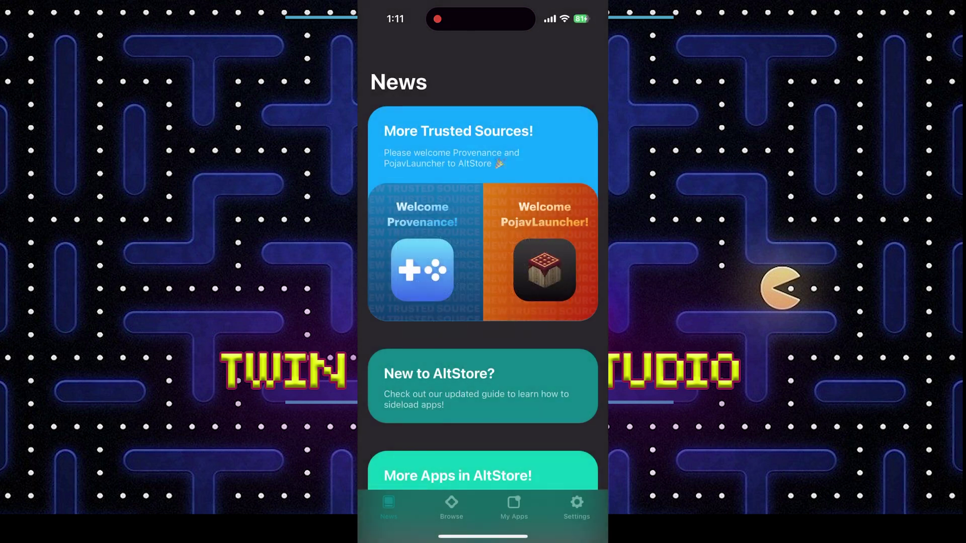